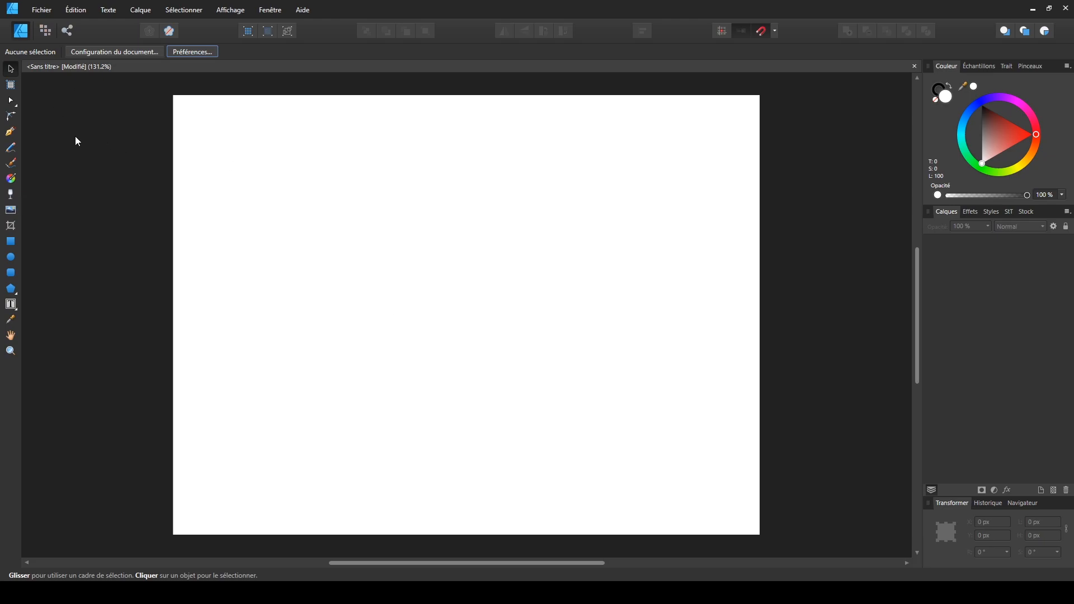
# Step: Draw a wavy freehand line about 702 px wide across the upper page with the Pencil, using a green 9.5 pt stroke
pyautogui.click(11, 148)
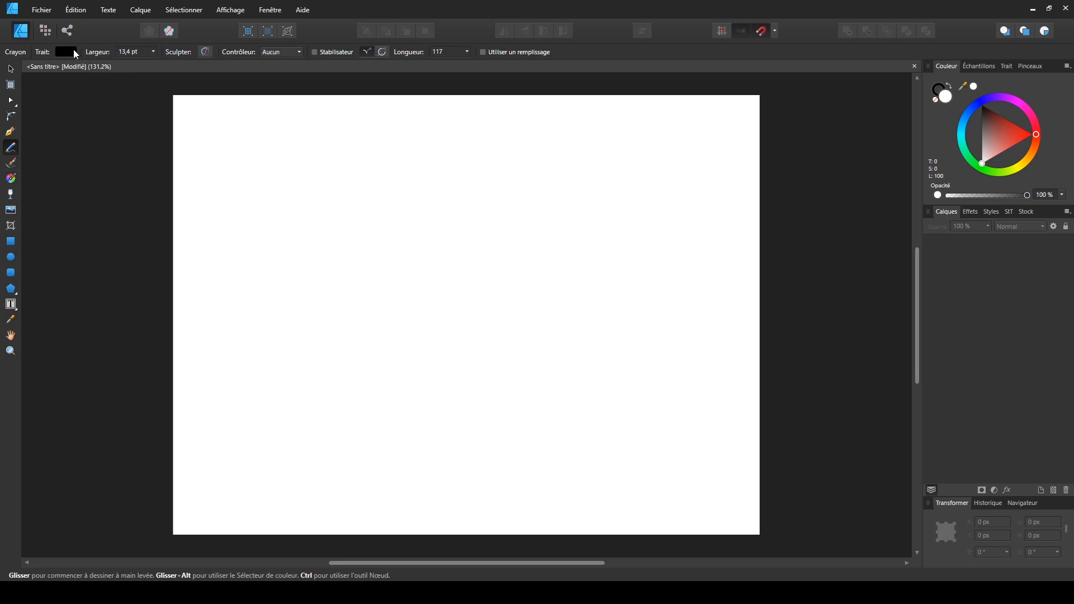
pyautogui.click(73, 51)
pyautogui.moveTo(120, 119)
pyautogui.mouseDown()
pyautogui.moveTo(105, 113)
pyautogui.moveTo(133, 140)
pyautogui.moveTo(121, 173)
pyautogui.moveTo(62, 134)
pyautogui.moveTo(125, 117)
pyautogui.moveTo(139, 187)
pyautogui.moveTo(100, 190)
pyautogui.moveTo(83, 177)
pyautogui.mouseUp()
pyautogui.click(154, 52)
pyautogui.moveTo(227, 180)
pyautogui.mouseDown()
pyautogui.moveTo(420, 199)
pyautogui.moveTo(491, 229)
pyautogui.moveTo(553, 191)
pyautogui.moveTo(626, 198)
pyautogui.moveTo(679, 229)
pyautogui.moveTo(714, 232)
pyautogui.moveTo(741, 215)
pyautogui.mouseUp()
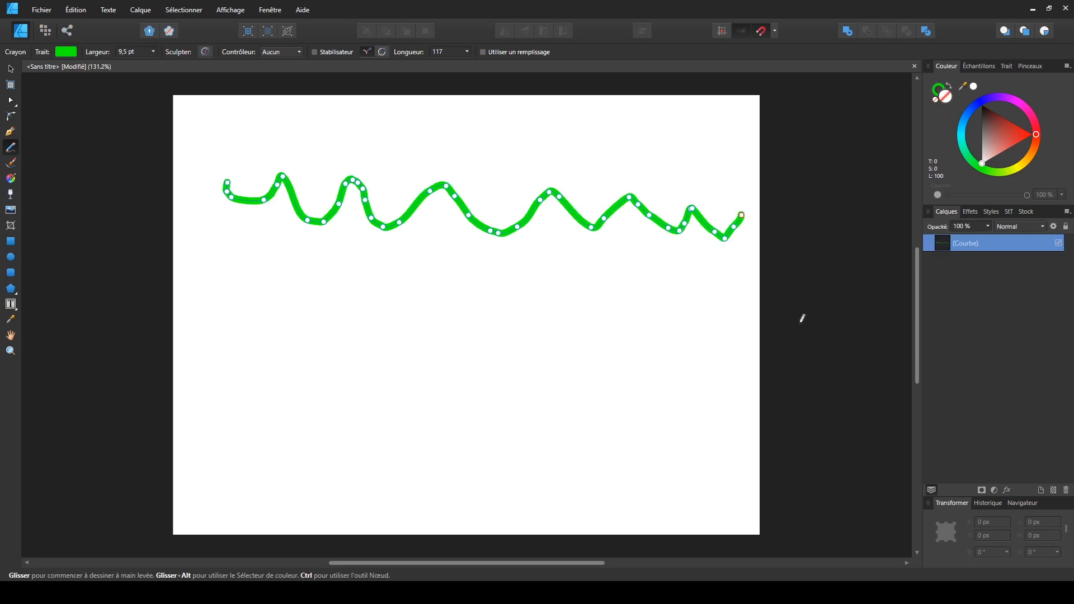
# Step: Move the wavy curve to about X 49 px, Y 117 px and give it a red fill
pyautogui.click(12, 72)
pyautogui.moveTo(359, 203); pyautogui.dragTo(342, 220)
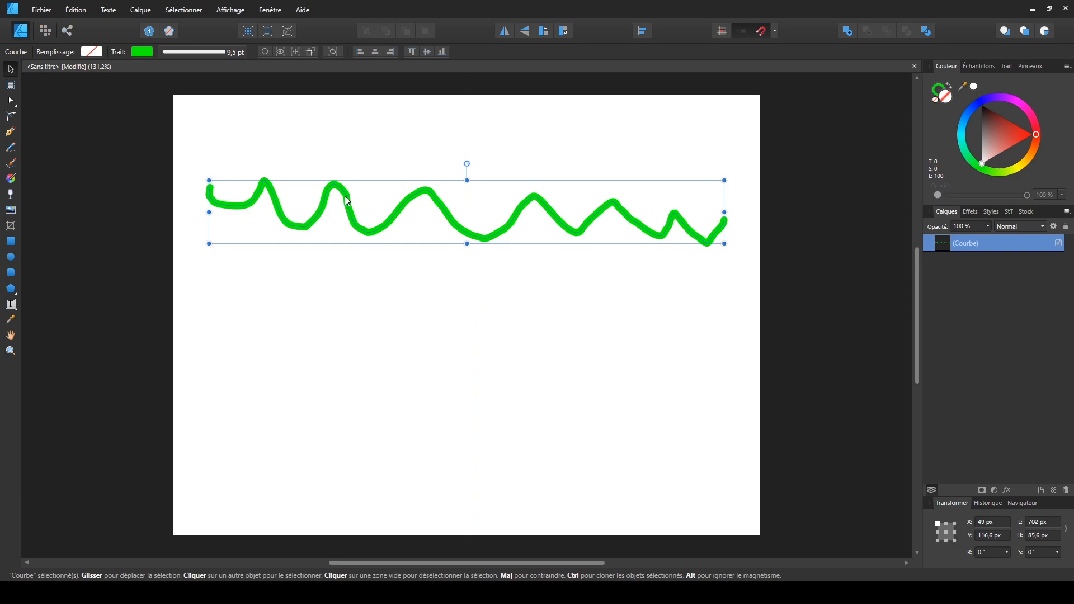
pyautogui.click(93, 54)
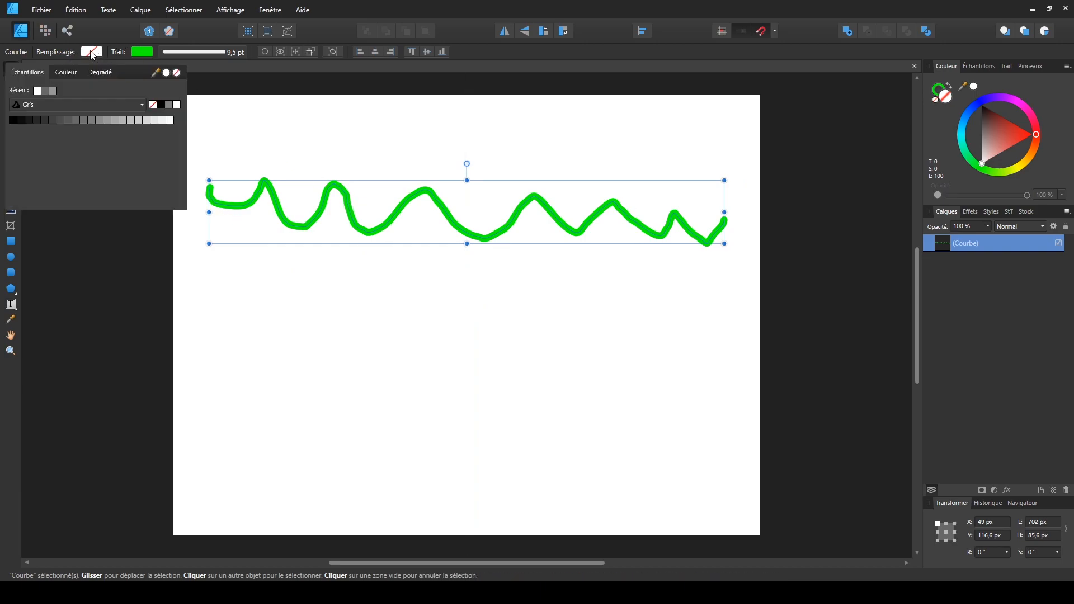
pyautogui.click(71, 73)
pyautogui.moveTo(133, 136); pyautogui.dragTo(138, 145)
pyautogui.click(361, 314)
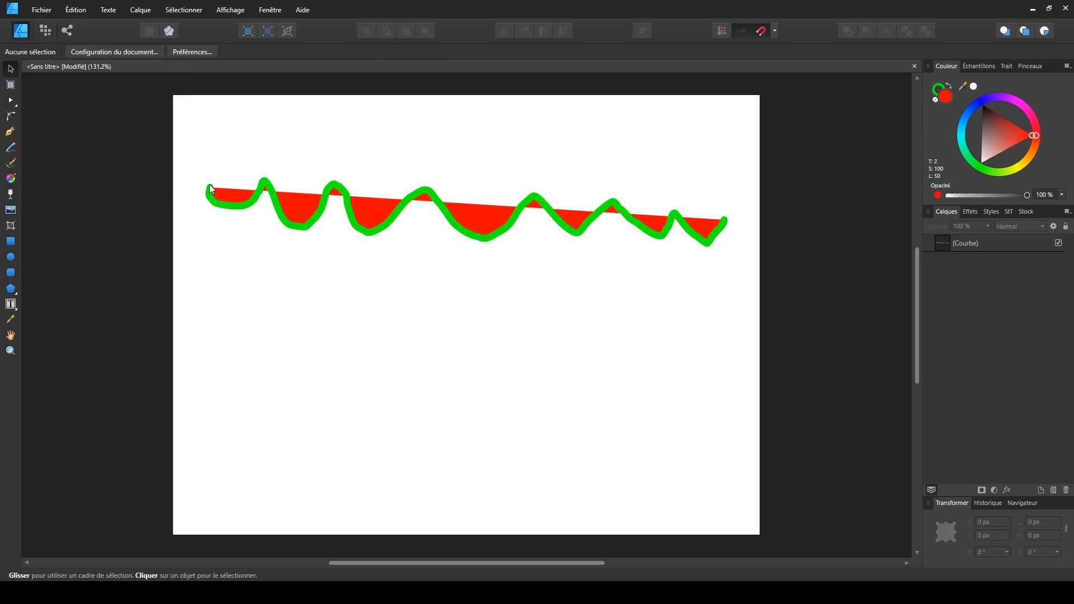
# Step: Set the wavy curve's stroke width to 13 pt, trying the square cap (Extrémité carrée) before restoring the round cap
pyautogui.click(725, 222)
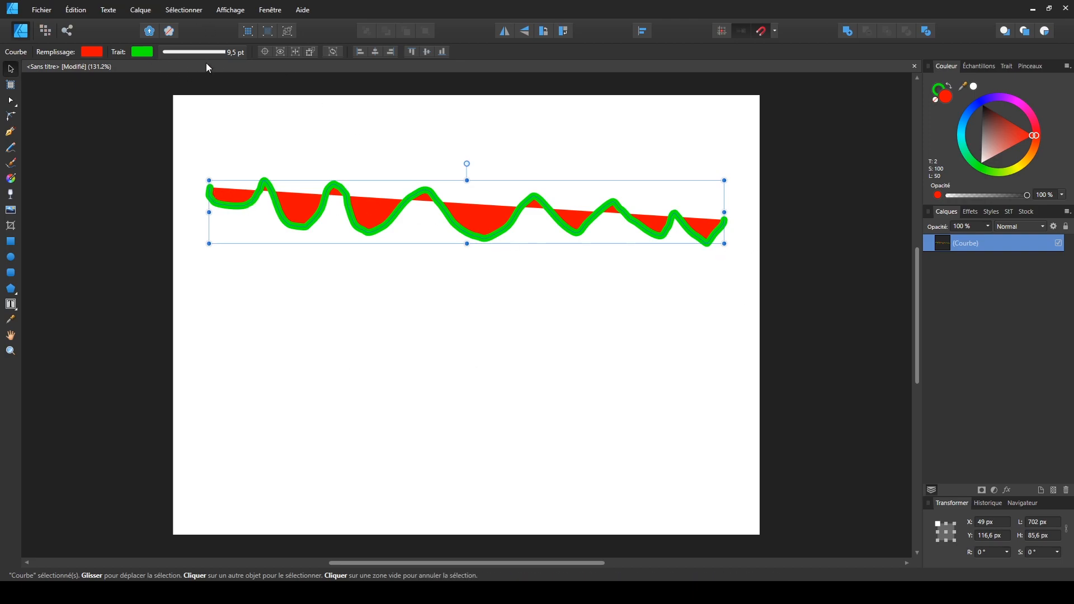
pyautogui.click(189, 49)
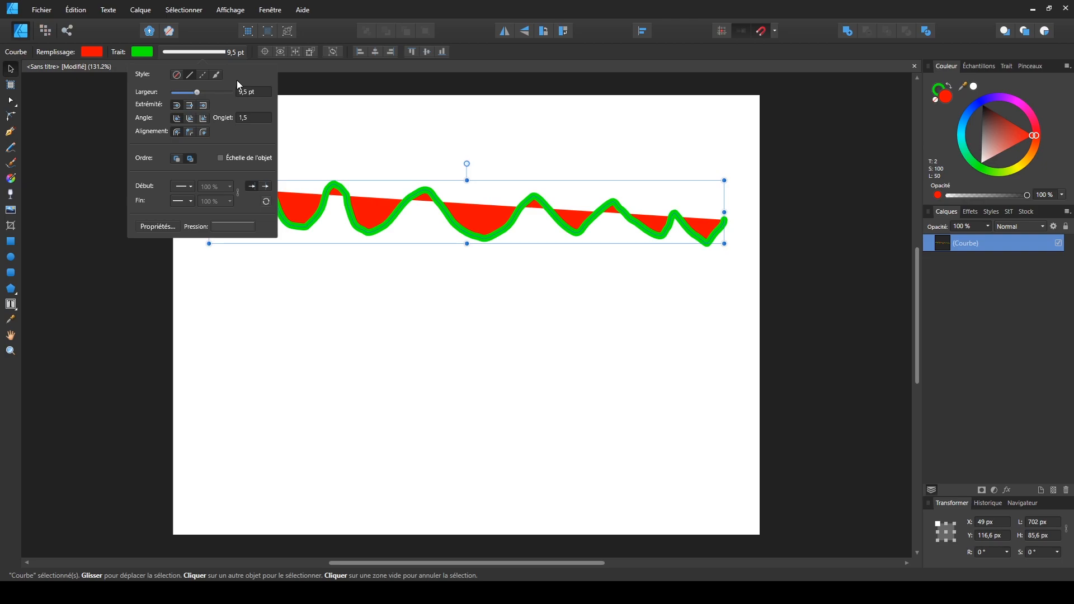
pyautogui.moveTo(197, 93)
pyautogui.mouseDown()
pyautogui.moveTo(182, 93)
pyautogui.moveTo(200, 93)
pyautogui.mouseUp()
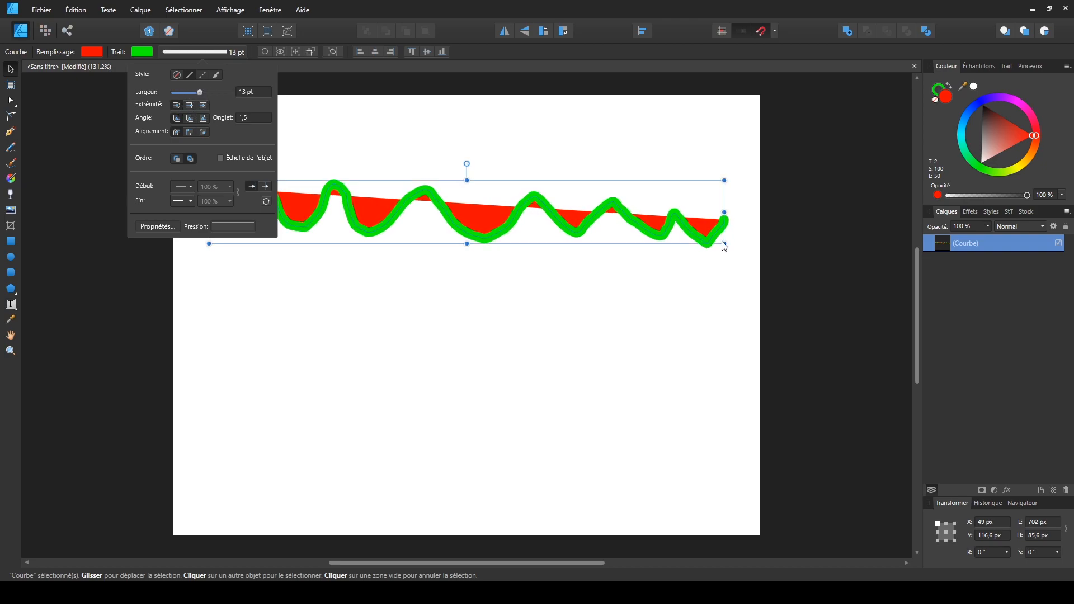
pyautogui.click(189, 106)
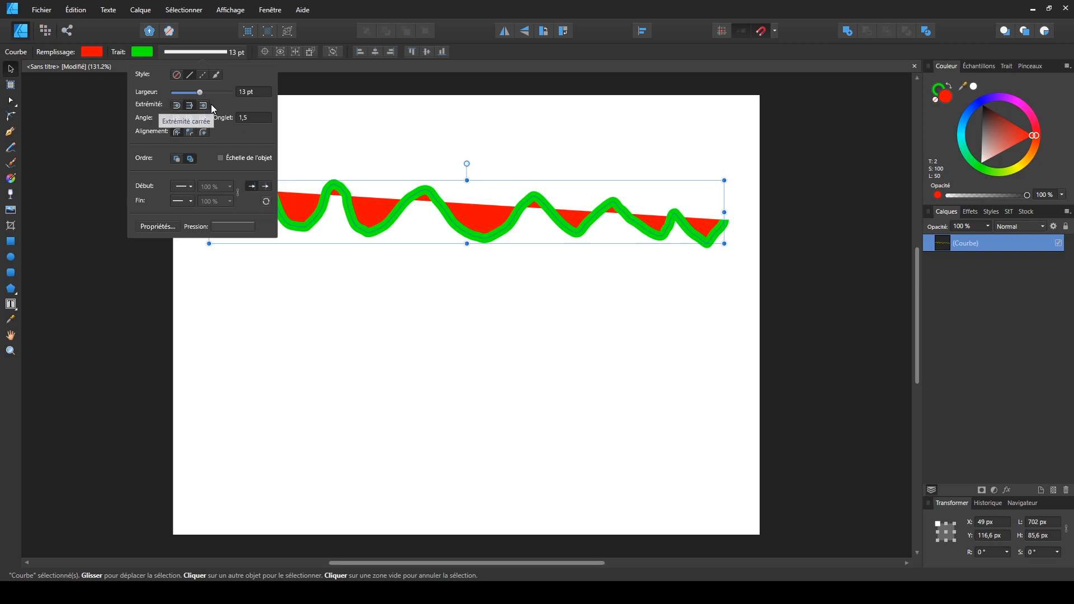
pyautogui.click(178, 104)
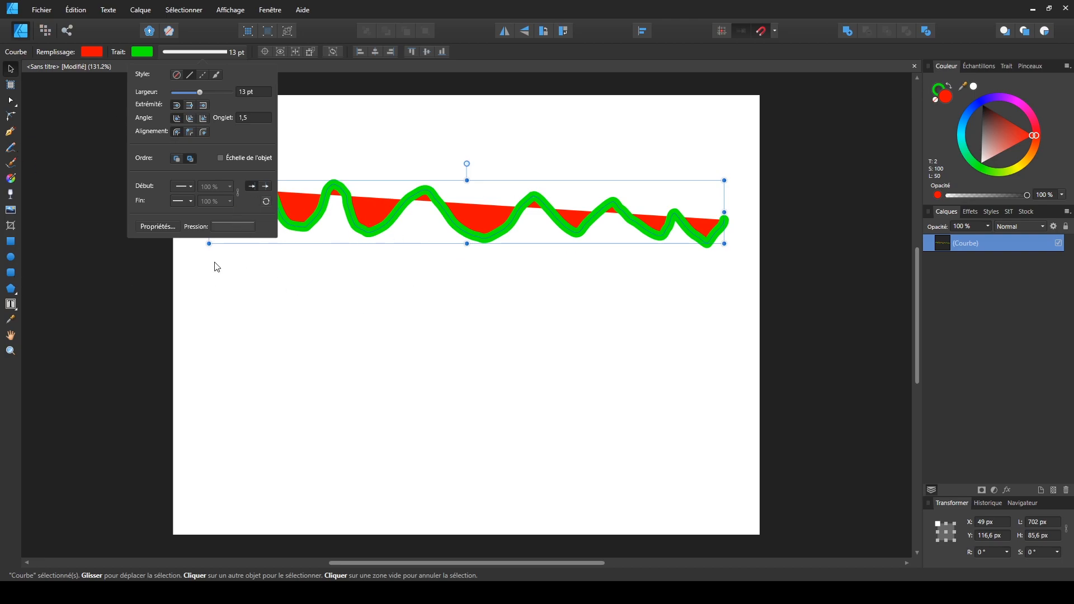
pyautogui.click(371, 325)
pyautogui.click(361, 228)
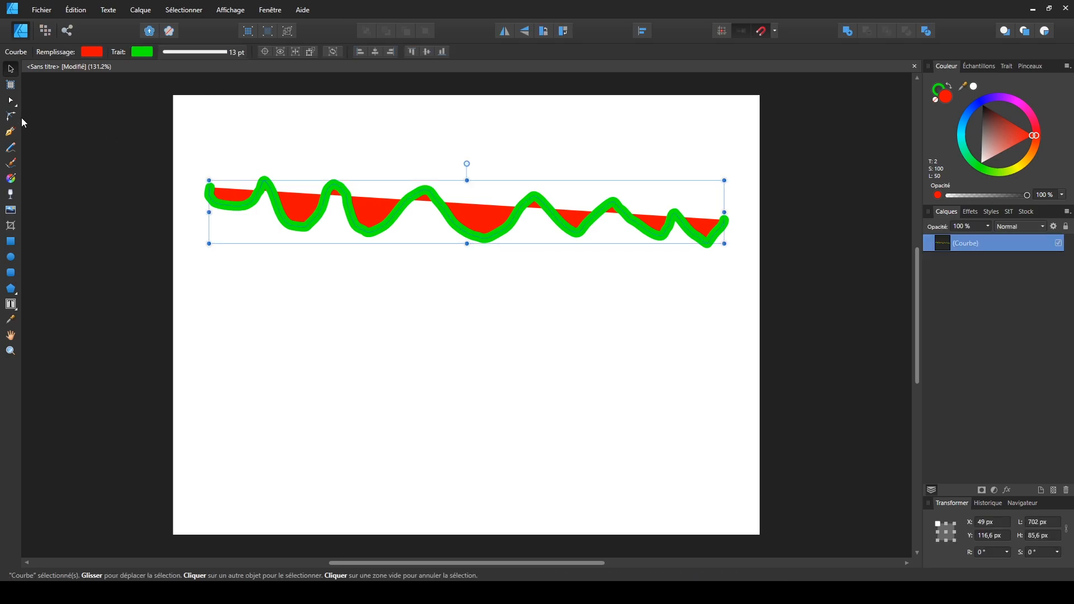
# Step: Reshape the wavy curve's first peak by raising its node and stretching the handles into a wide rounded bump
pyautogui.click(11, 101)
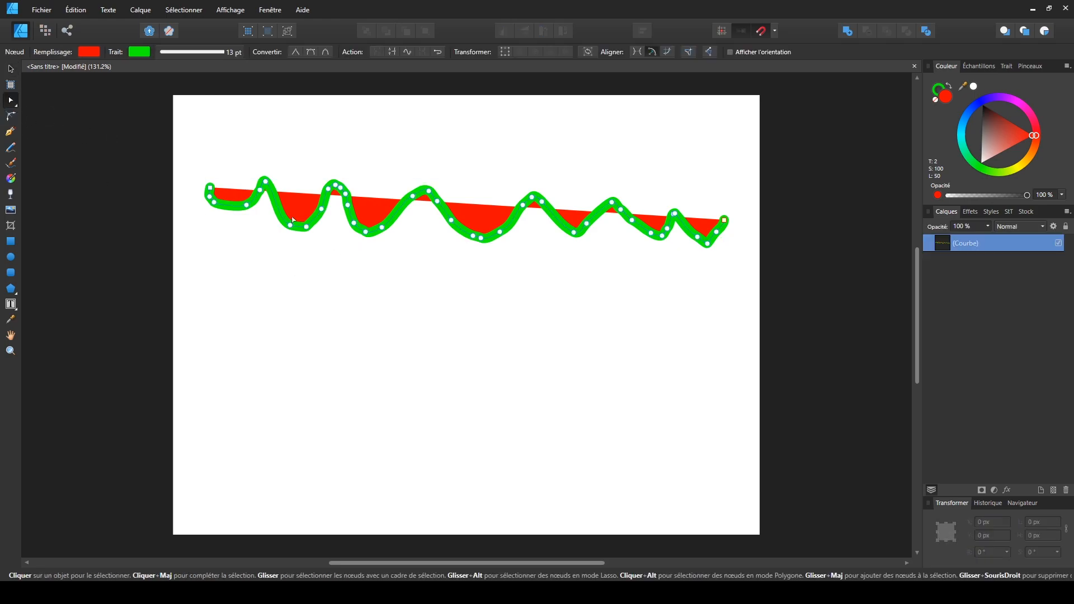
pyautogui.moveTo(265, 180); pyautogui.dragTo(217, 134)
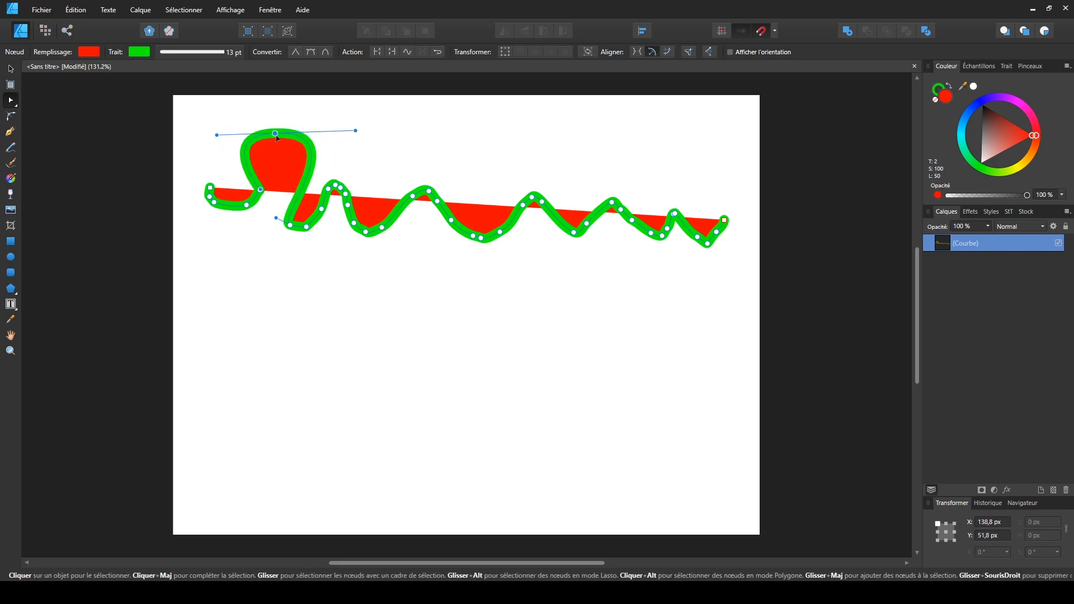
pyautogui.click(351, 325)
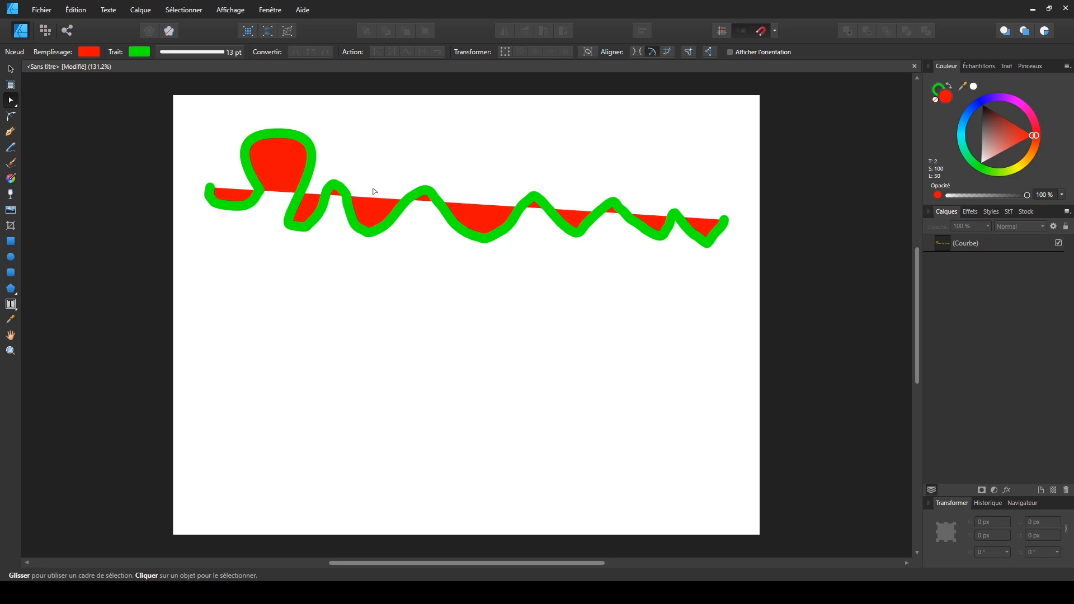
# Step: Delete the wavy red-filled curve from the page
pyautogui.click(15, 68)
pyautogui.click(246, 150)
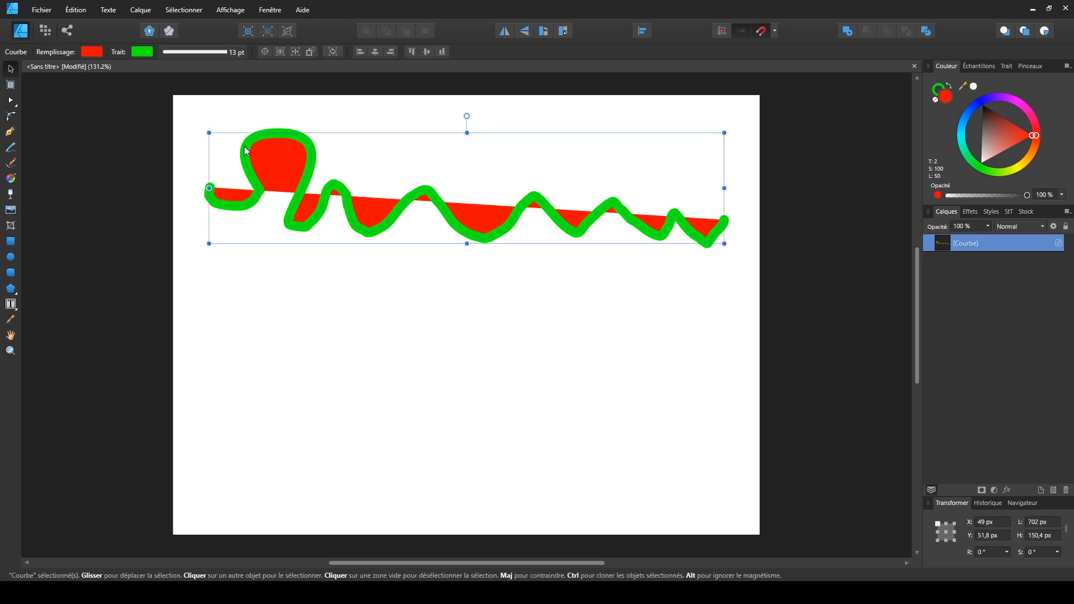
pyautogui.press('Delete')
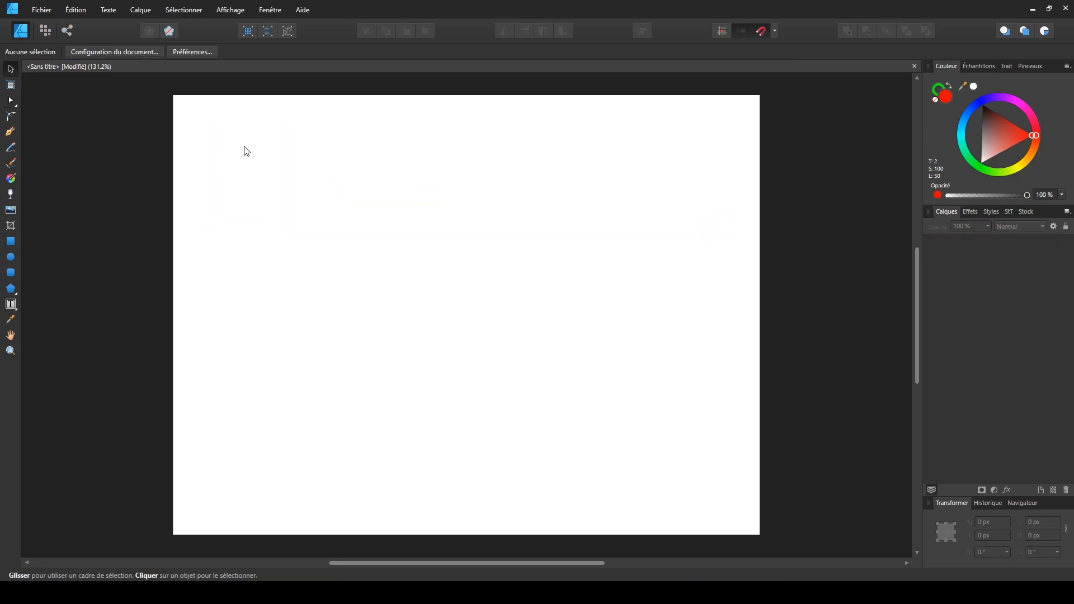
# Step: Draw a closed, boot-shaped green outline with seven nodes across the page using the Pen tool
pyautogui.click(10, 148)
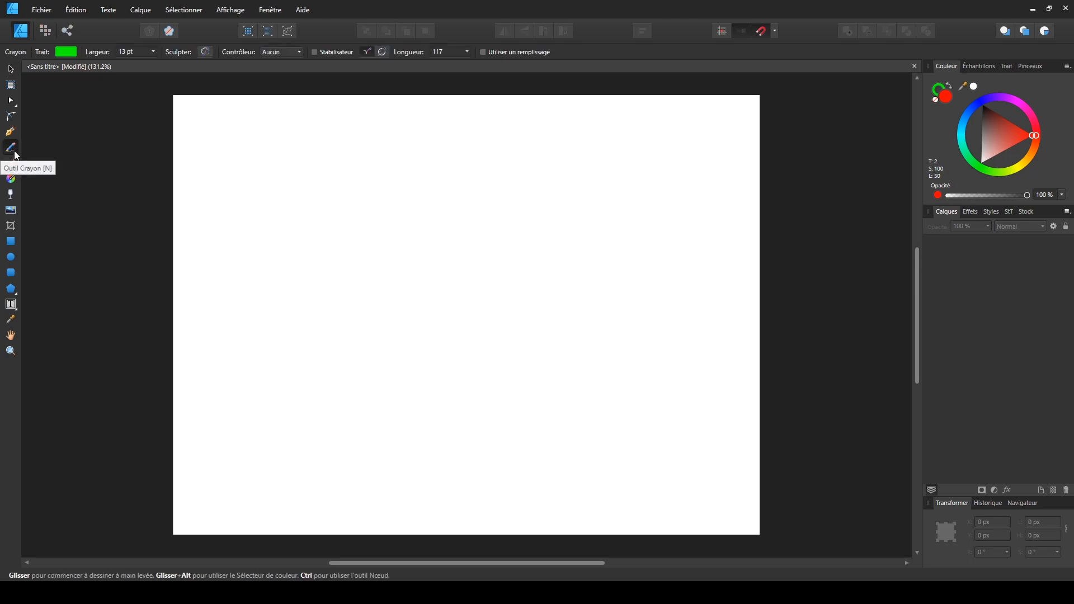
pyautogui.click(205, 52)
pyautogui.click(10, 132)
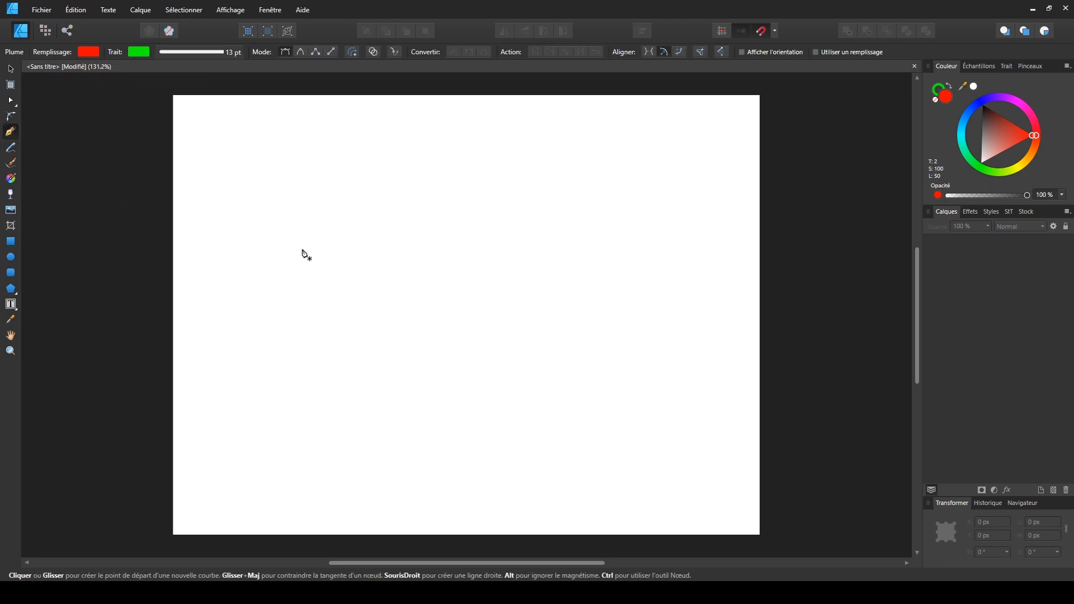
pyautogui.click(286, 237)
pyautogui.click(386, 189)
pyautogui.moveTo(442, 236); pyautogui.dragTo(428, 312)
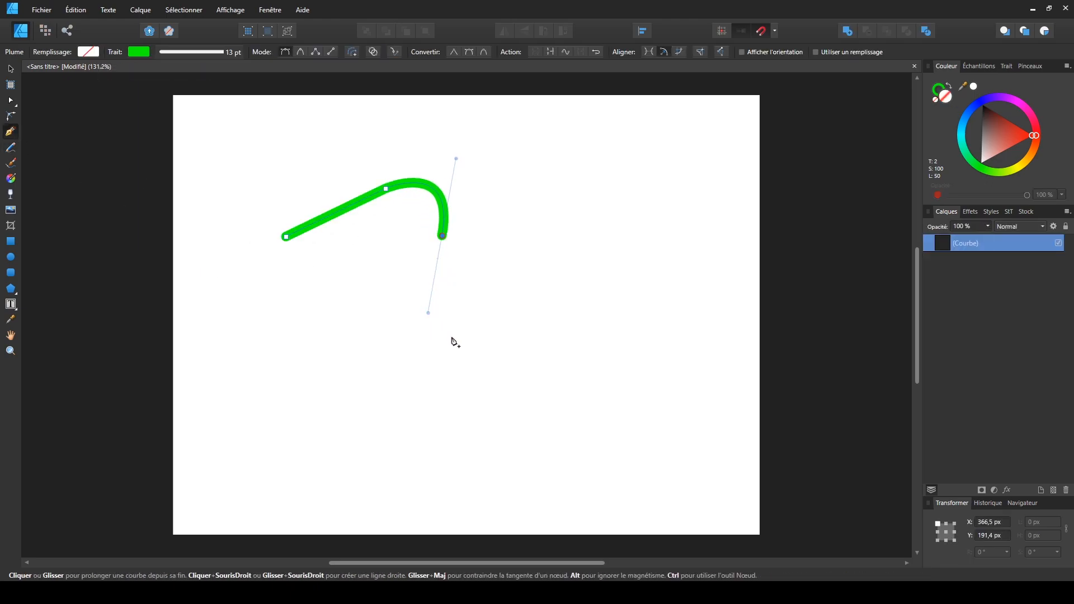
pyautogui.moveTo(494, 351); pyautogui.dragTo(569, 331)
pyautogui.moveTo(629, 412); pyautogui.dragTo(563, 445)
pyautogui.moveTo(295, 459); pyautogui.dragTo(234, 462)
pyautogui.moveTo(193, 358); pyautogui.dragTo(207, 321)
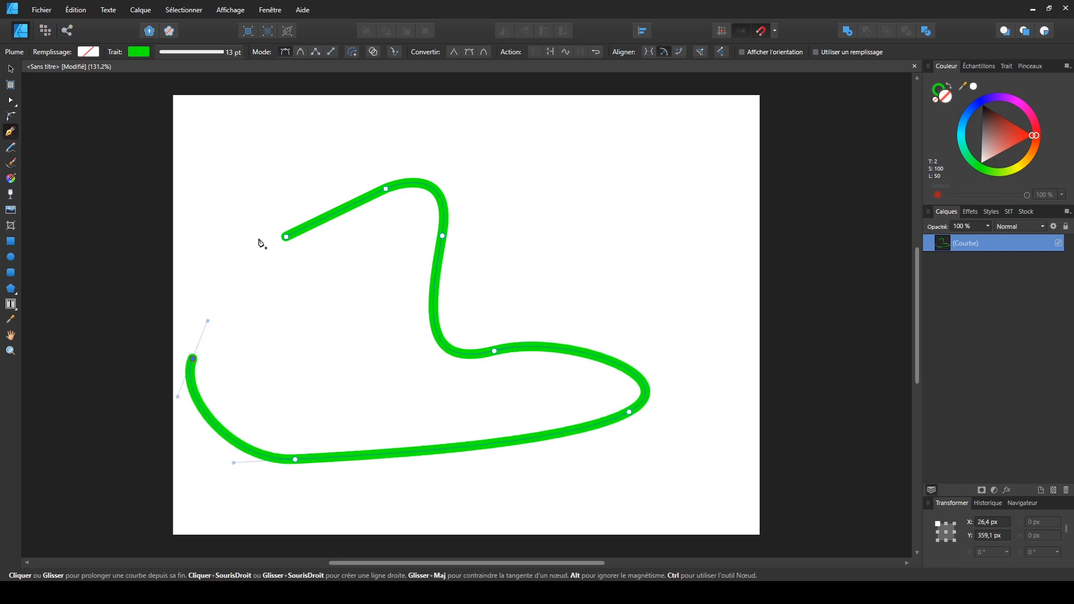
pyautogui.click(287, 237)
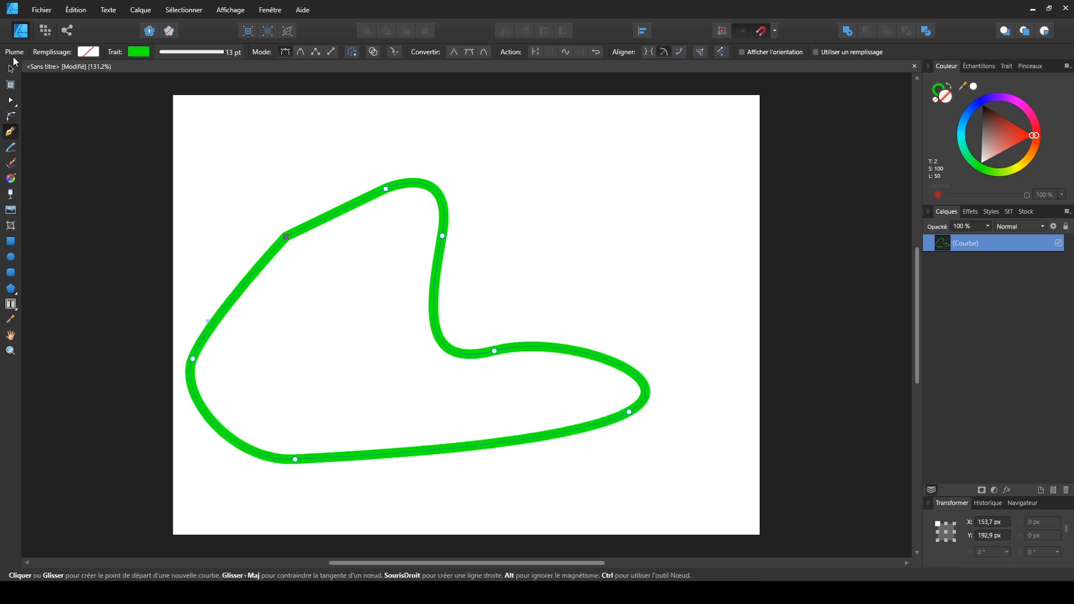
# Step: Redraw the outline's left and lower edges further inward with the Pencil in Sculpt mode
pyautogui.click(11, 147)
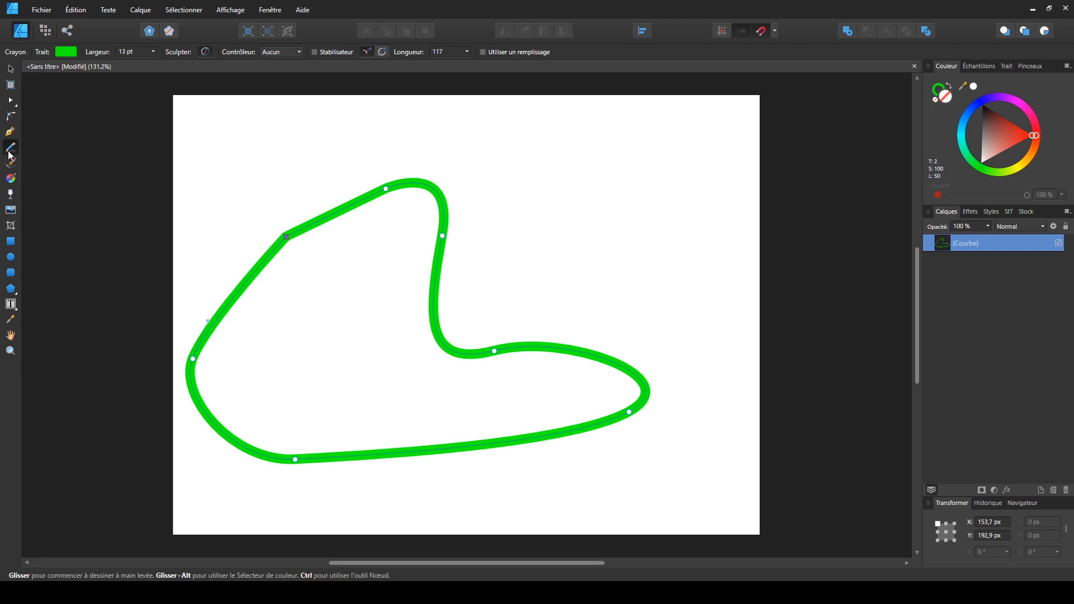
pyautogui.click(206, 52)
pyautogui.moveTo(286, 237)
pyautogui.mouseDown()
pyautogui.moveTo(287, 331)
pyautogui.moveTo(305, 363)
pyautogui.moveTo(356, 401)
pyautogui.moveTo(511, 422)
pyautogui.moveTo(632, 409)
pyautogui.mouseUp()
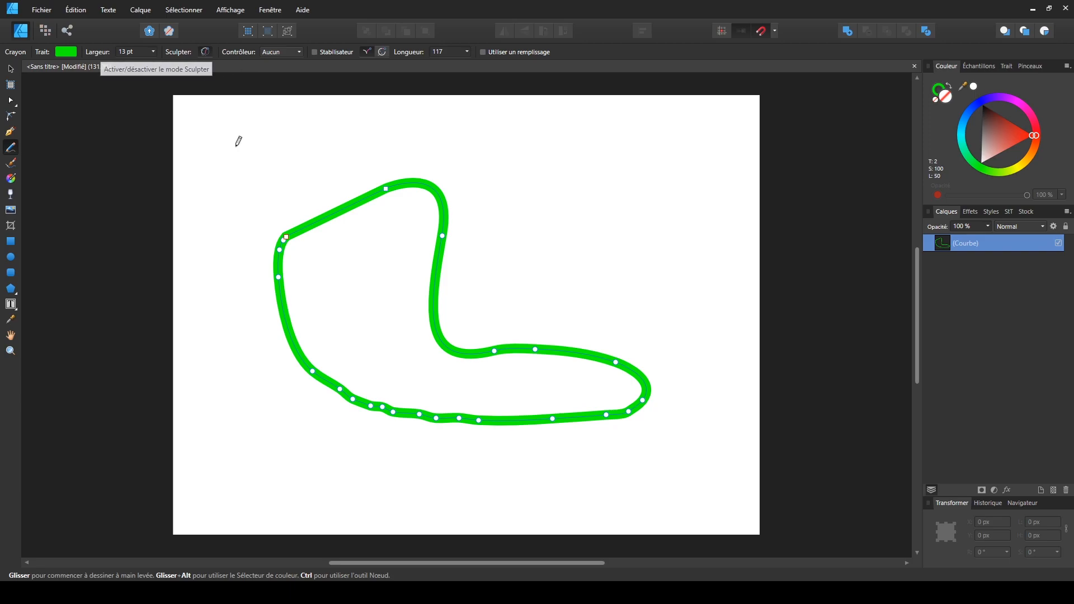
# Step: Move the outline toward the page's upper right and draw a red rectangle about 295 × 189 px beside it
pyautogui.click(10, 68)
pyautogui.moveTo(415, 187); pyautogui.dragTo(623, 130)
pyautogui.click(10, 241)
pyautogui.moveTo(199, 191)
pyautogui.mouseDown()
pyautogui.moveTo(219, 246)
pyautogui.moveTo(419, 336)
pyautogui.mouseUp()
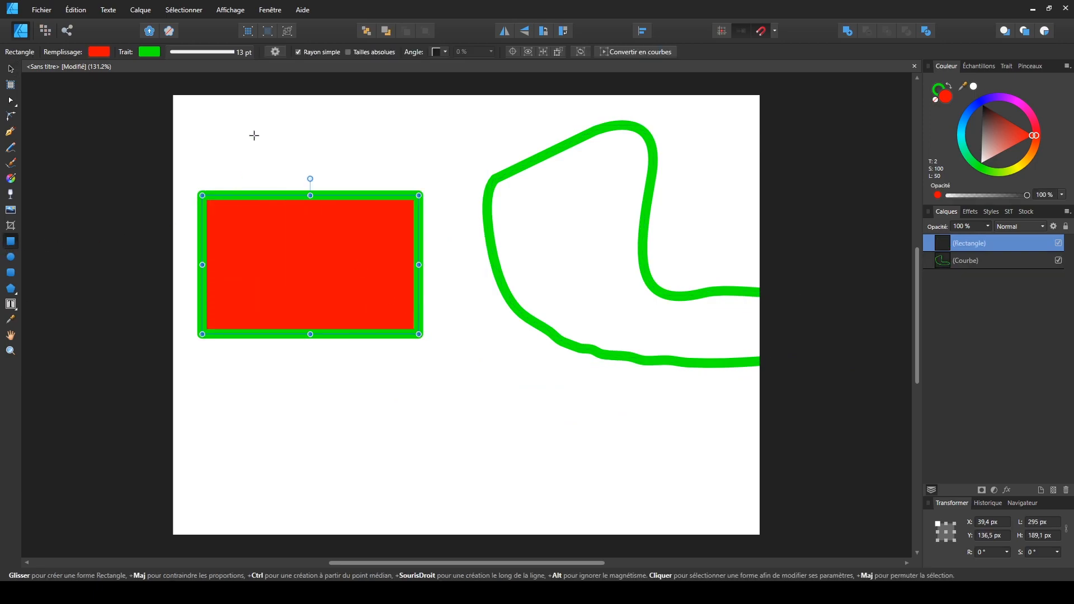
# Step: Try to resculpt the rectangle's left and lower edges with the Pencil in Sculpt mode, and undo the stroke
pyautogui.click(10, 147)
pyautogui.click(207, 51)
pyautogui.moveTo(212, 195)
pyautogui.mouseDown()
pyautogui.moveTo(206, 221)
pyautogui.moveTo(411, 304)
pyautogui.moveTo(457, 294)
pyautogui.mouseUp()
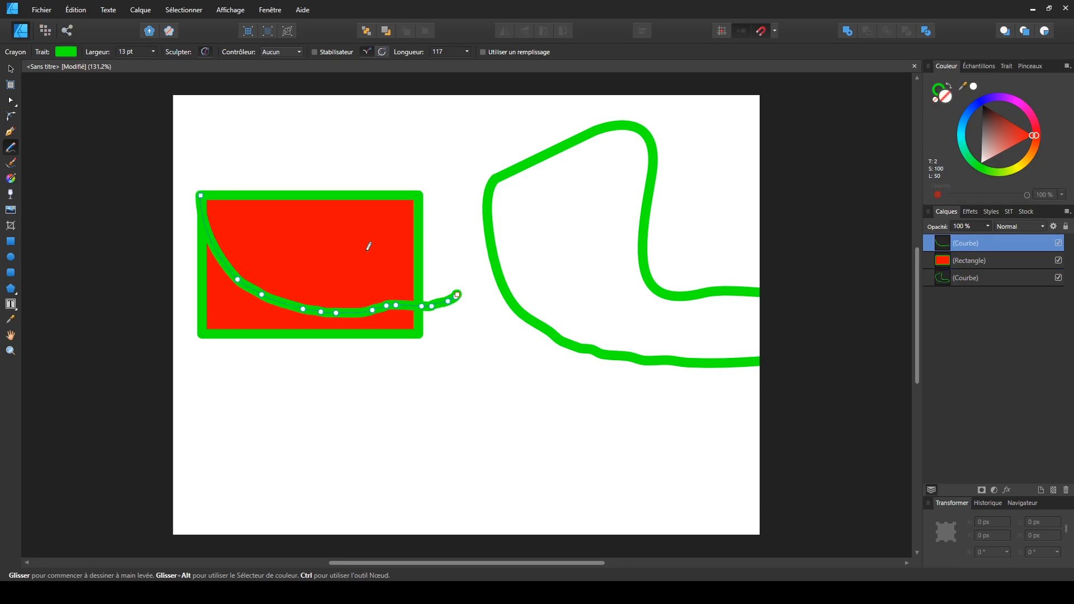
pyautogui.hotkey('ctrl', 'z')
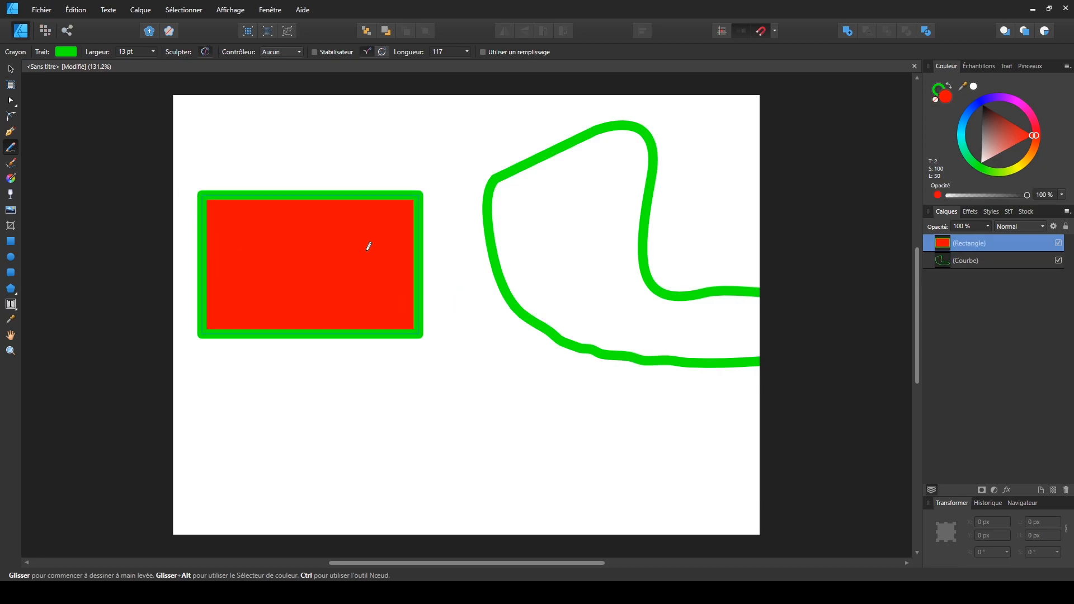
# Step: Convert the red rectangle to curves
pyautogui.click(10, 68)
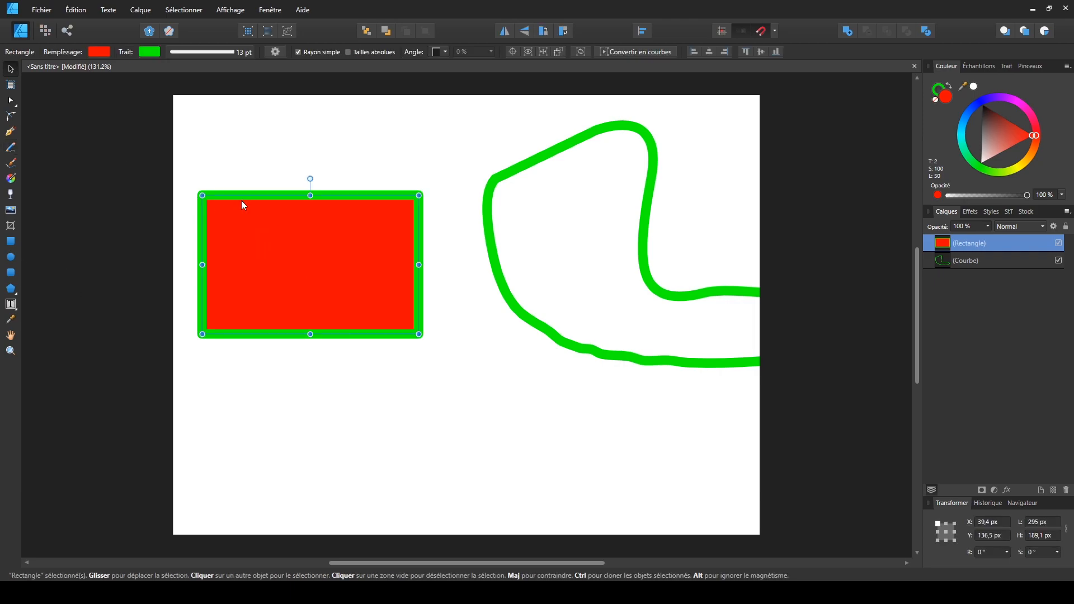
pyautogui.rightClick(308, 234)
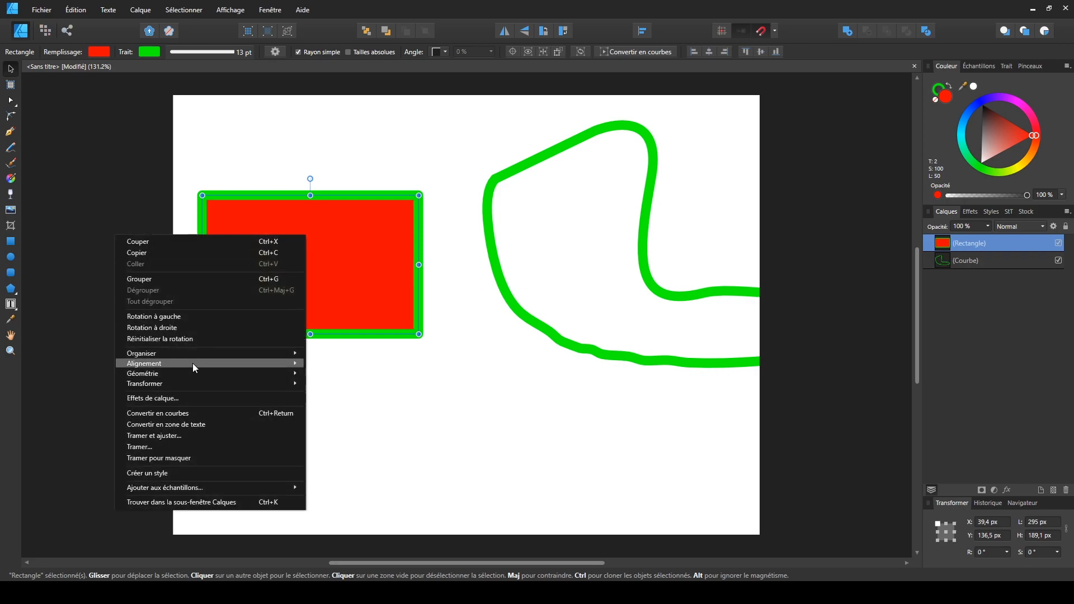
pyautogui.click(170, 417)
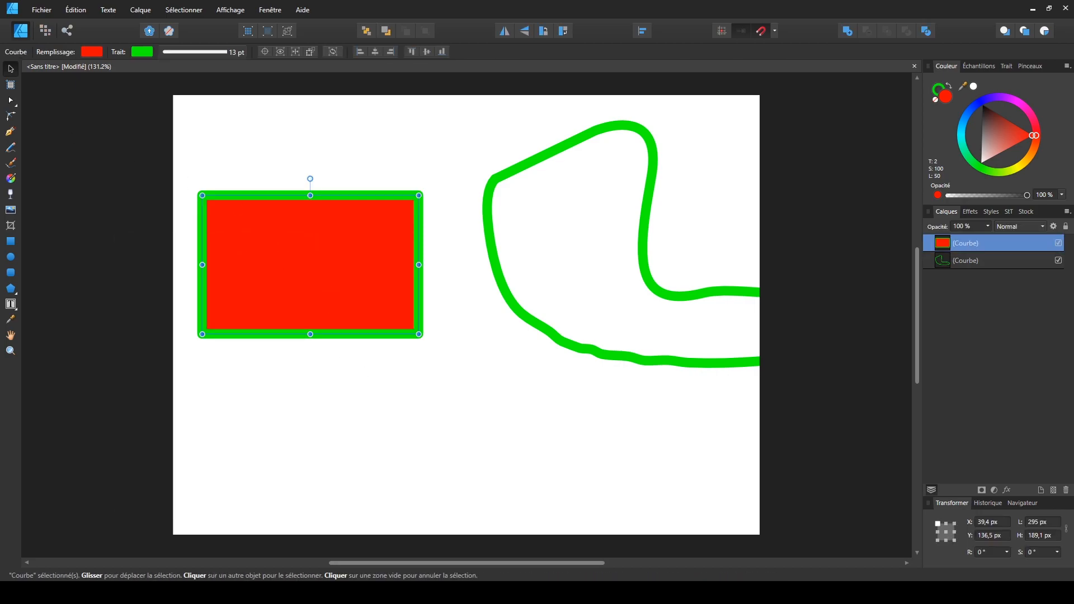
# Step: Sculpt the converted rectangle's left and lower edges with the Pencil into one sweep from its upper-left to lower-right corner
pyautogui.click(10, 147)
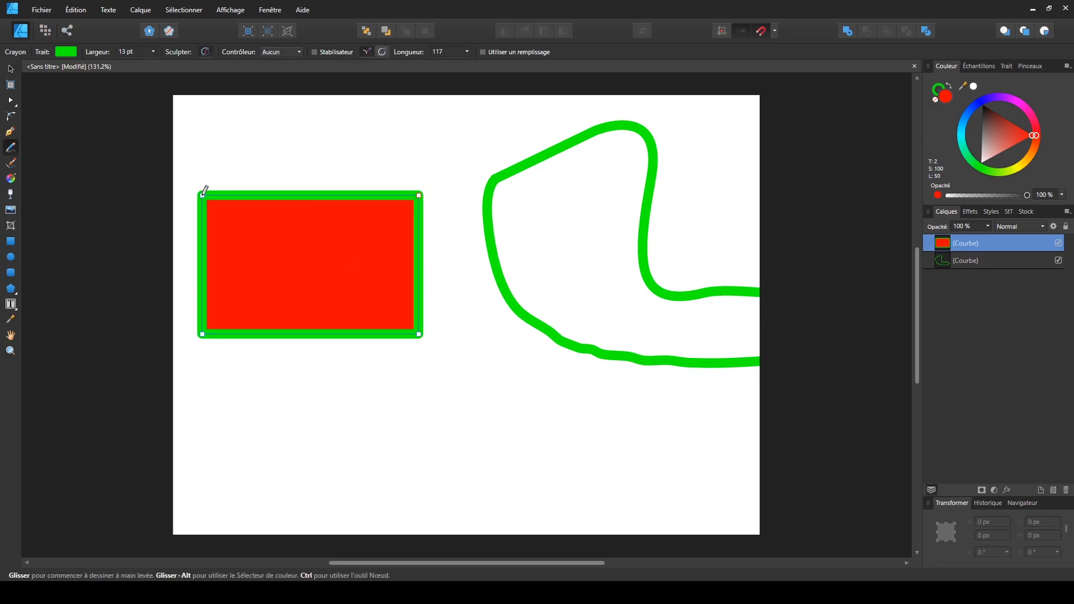
pyautogui.moveTo(230, 237); pyautogui.dragTo(308, 303)
pyautogui.moveTo(420, 331); pyautogui.dragTo(419, 333)
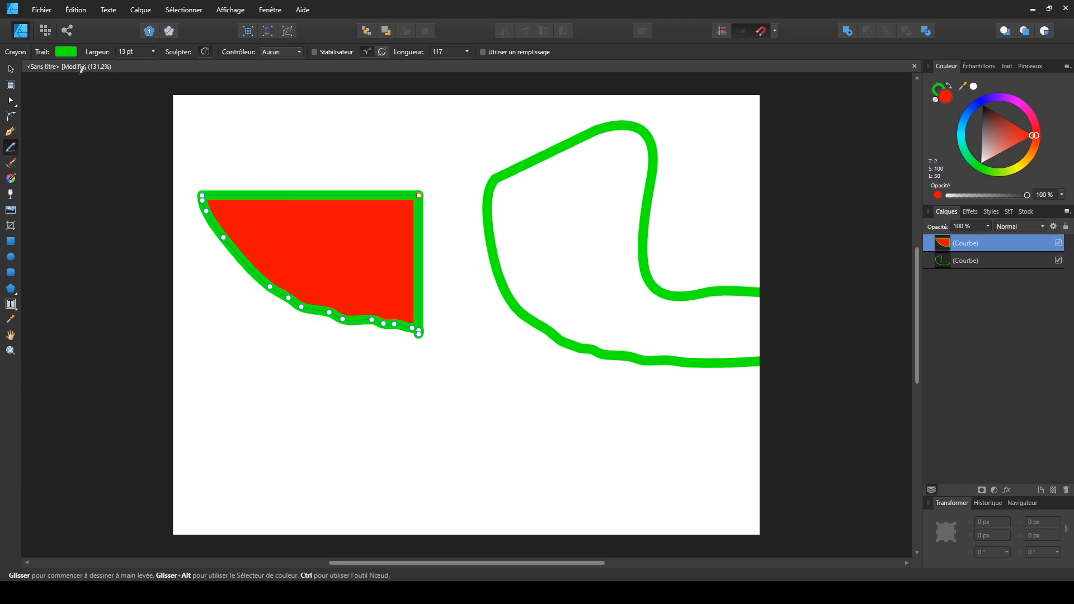
# Step: Select both curves on the page and delete them
pyautogui.click(11, 68)
pyautogui.moveTo(174, 120); pyautogui.dragTo(858, 548)
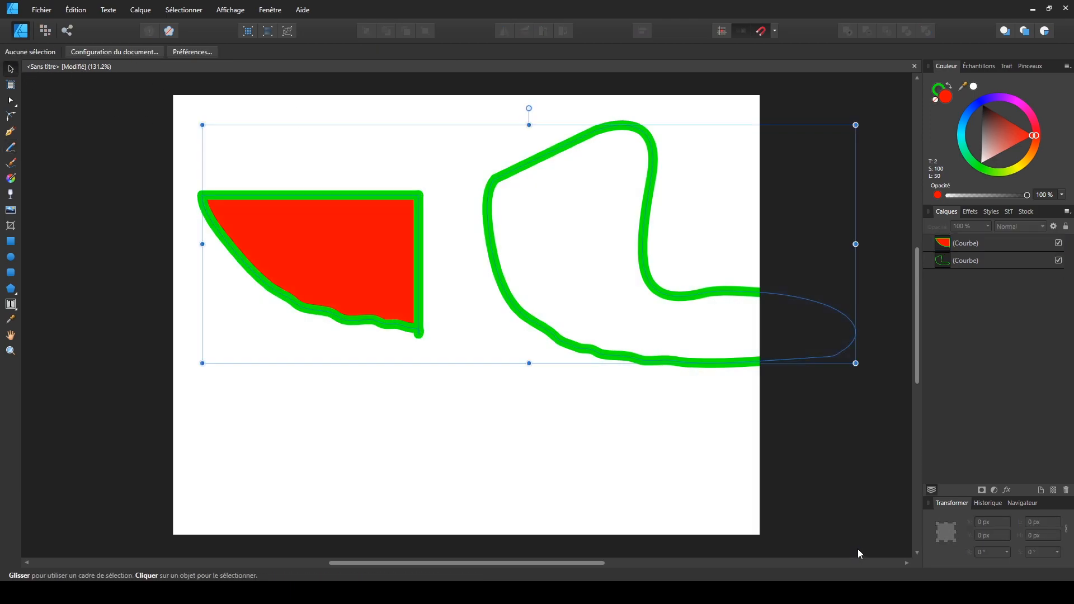
pyautogui.press('Delete')
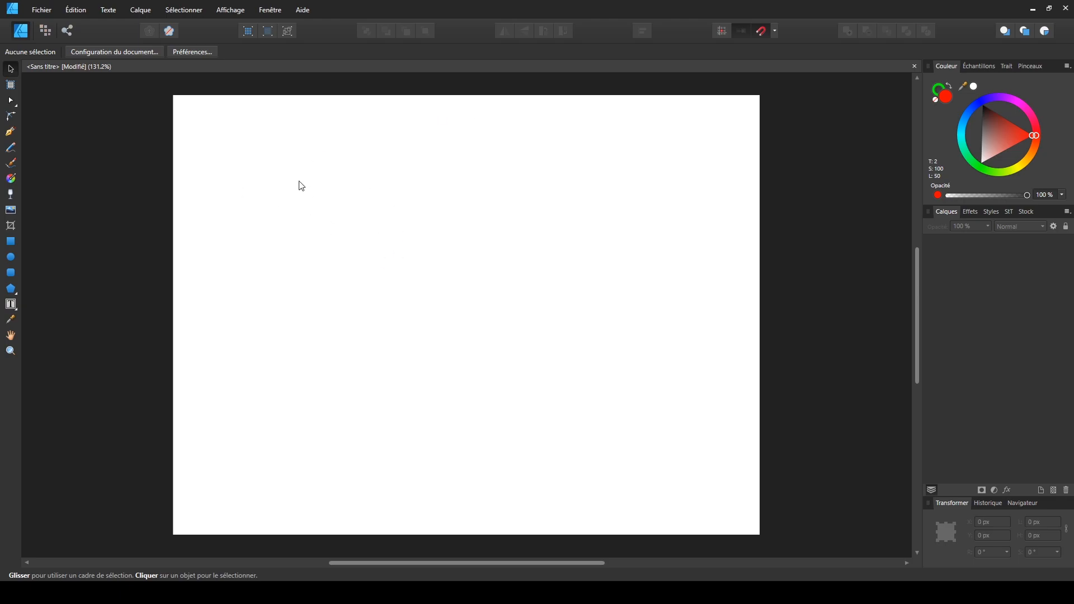
# Step: Draw an open curved stroke with the Pencil in the page's middle, then close it by sculpting a straight diagonal between its ends
pyautogui.click(12, 146)
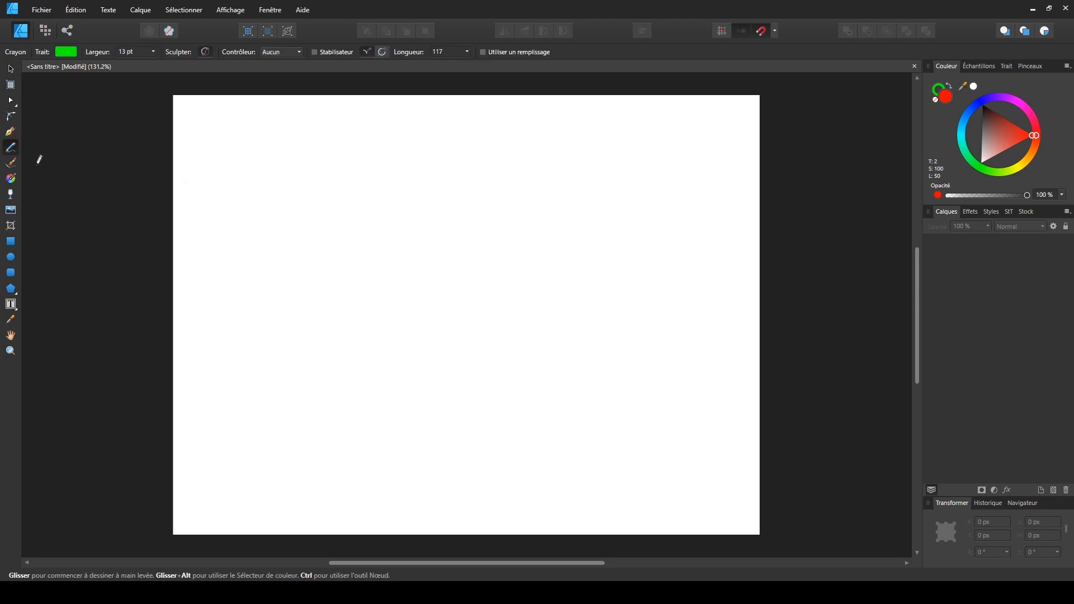
pyautogui.moveTo(418, 179)
pyautogui.mouseDown()
pyautogui.moveTo(396, 182)
pyautogui.moveTo(310, 312)
pyautogui.moveTo(454, 375)
pyautogui.moveTo(555, 345)
pyautogui.mouseUp()
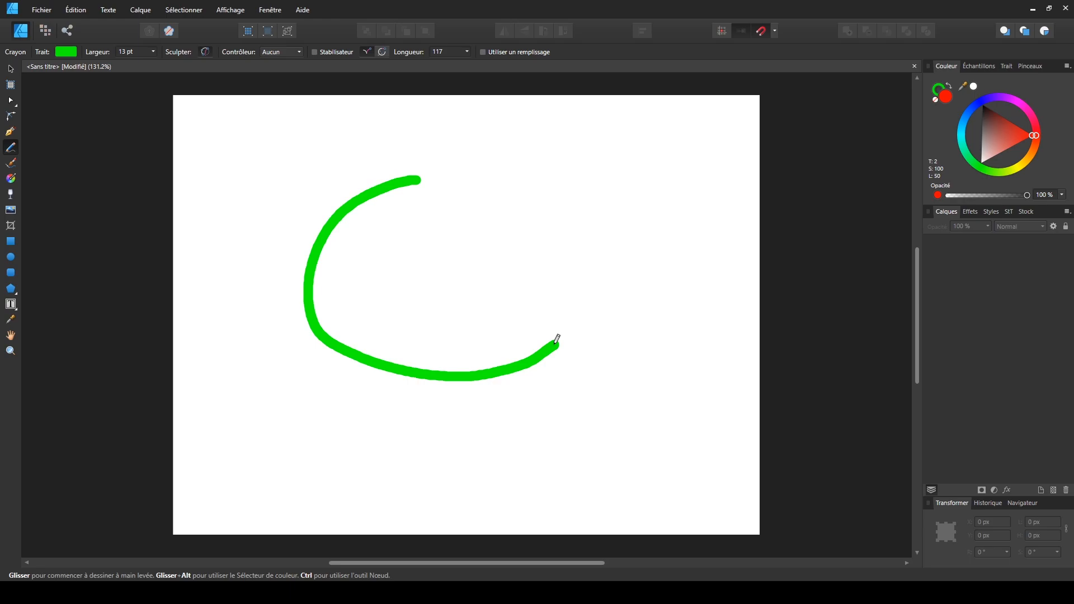
pyautogui.click(206, 53)
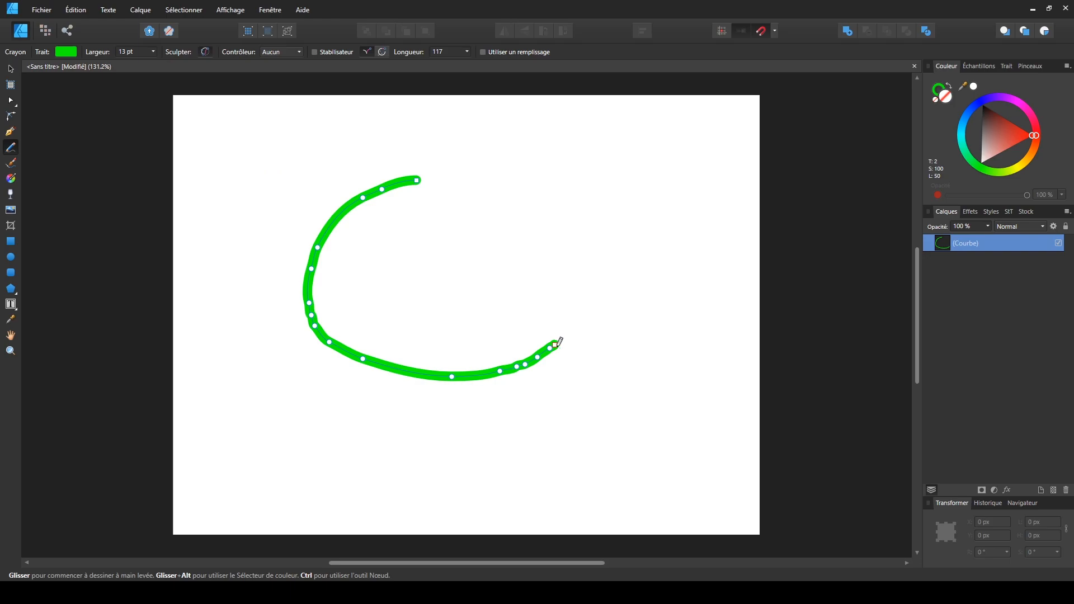
pyautogui.moveTo(554, 344); pyautogui.dragTo(416, 178)
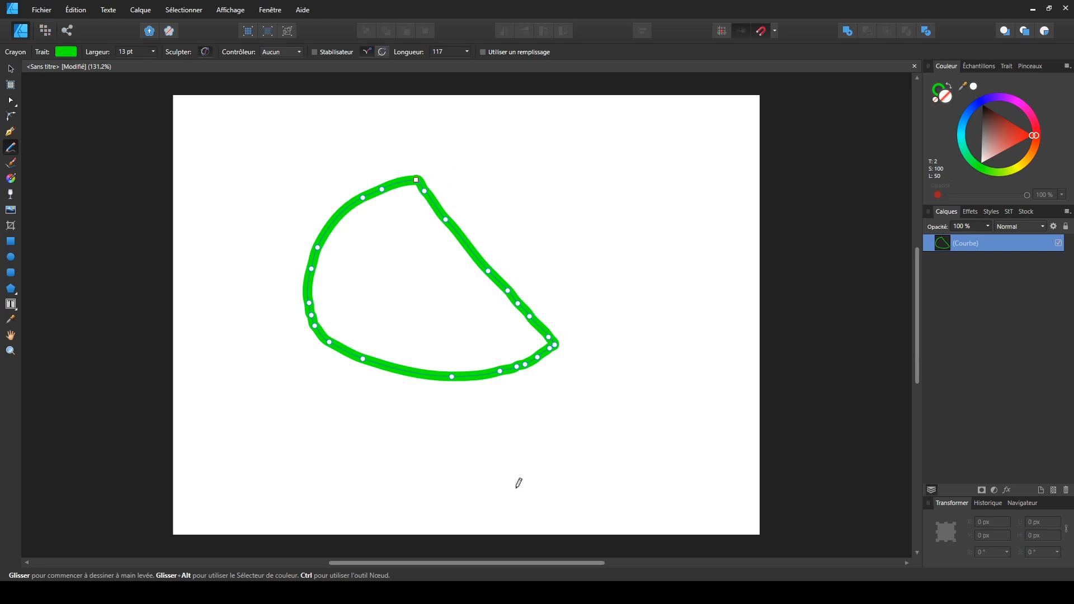
# Step: Move the closed green curve to the right half of the page
pyautogui.click(10, 69)
pyautogui.click(304, 280)
pyautogui.moveTo(307, 278); pyautogui.dragTo(320, 240)
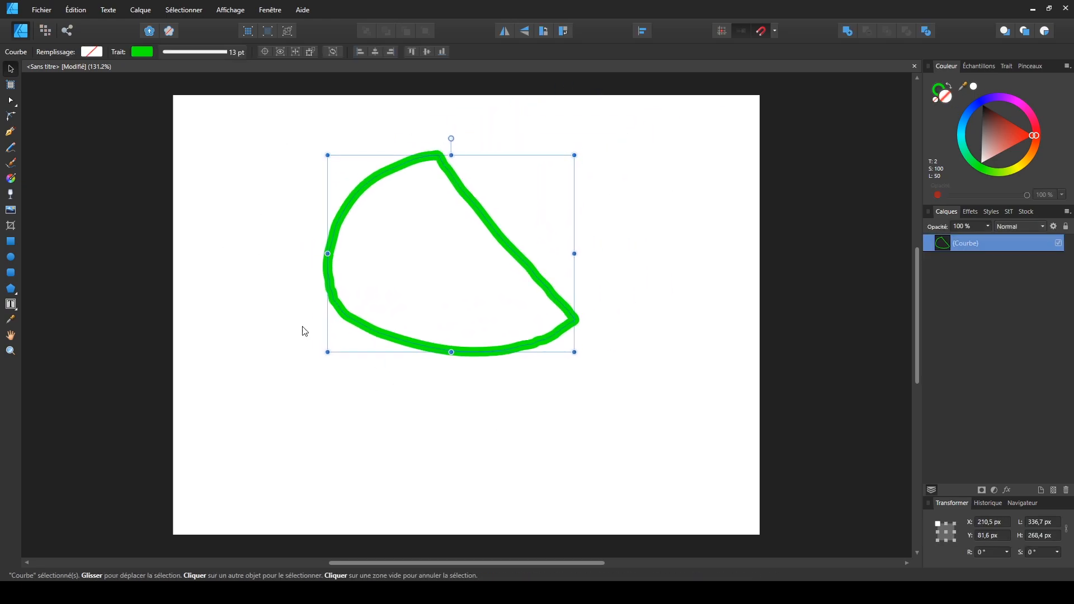
pyautogui.moveTo(422, 204); pyautogui.dragTo(536, 211)
# Step: Pencil a similar shape at the page's left as two separate strokes, a curve and a diagonal, and pull them apart
pyautogui.click(11, 147)
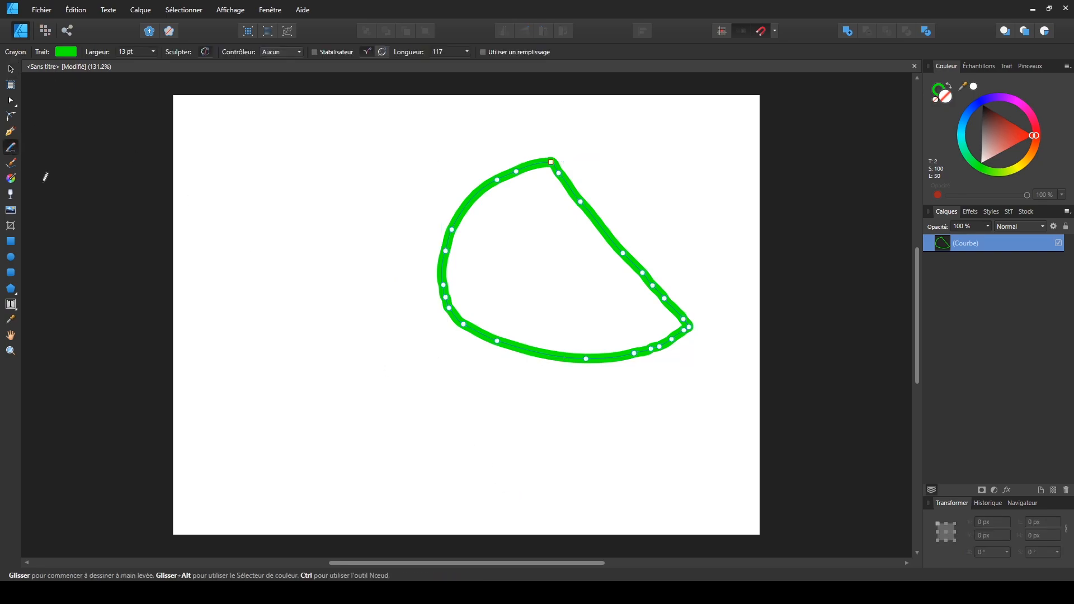
pyautogui.moveTo(280, 189)
pyautogui.mouseDown()
pyautogui.moveTo(262, 191)
pyautogui.moveTo(259, 364)
pyautogui.moveTo(415, 347)
pyautogui.moveTo(280, 188)
pyautogui.mouseUp()
pyautogui.click(10, 69)
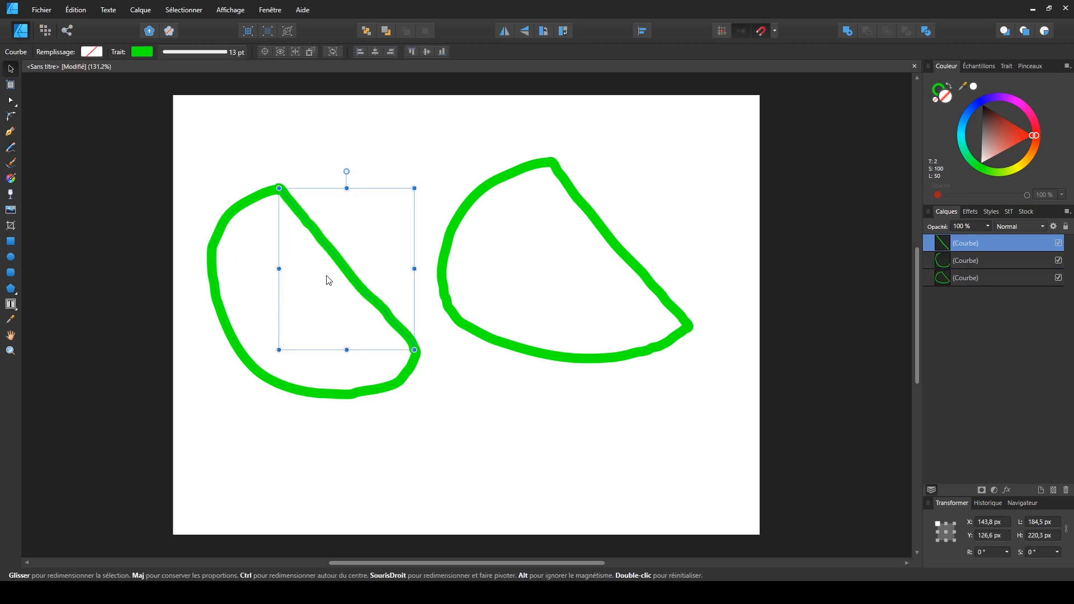
pyautogui.moveTo(350, 276); pyautogui.dragTo(367, 229)
pyautogui.moveTo(328, 396); pyautogui.dragTo(296, 379)
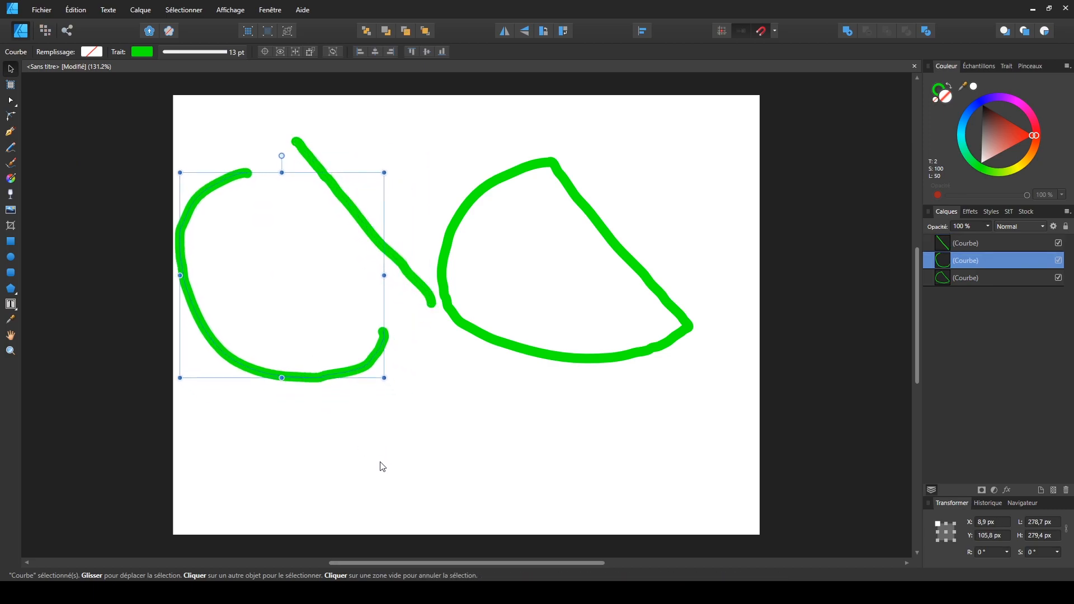
# Step: Select all three green curves on the page and delete them
pyautogui.click(384, 462)
pyautogui.moveTo(173, 97)
pyautogui.mouseDown()
pyautogui.moveTo(593, 444)
pyautogui.moveTo(771, 455)
pyautogui.mouseUp()
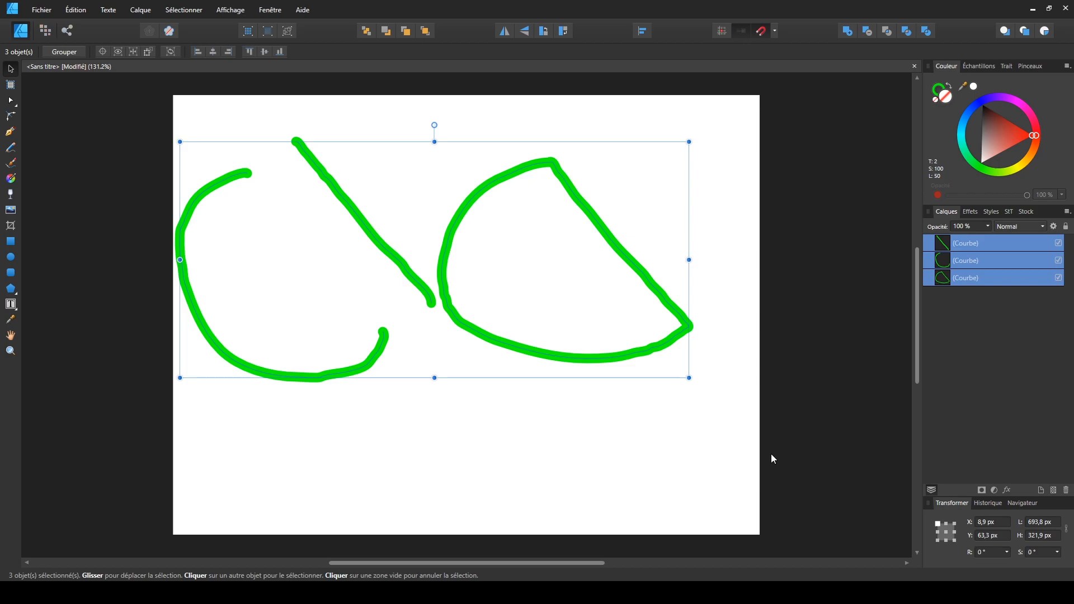
pyautogui.press('Delete')
# Step: Draw a freehand Pencil spiral in the upper-left part of the page with the stabilizer off
pyautogui.click(11, 147)
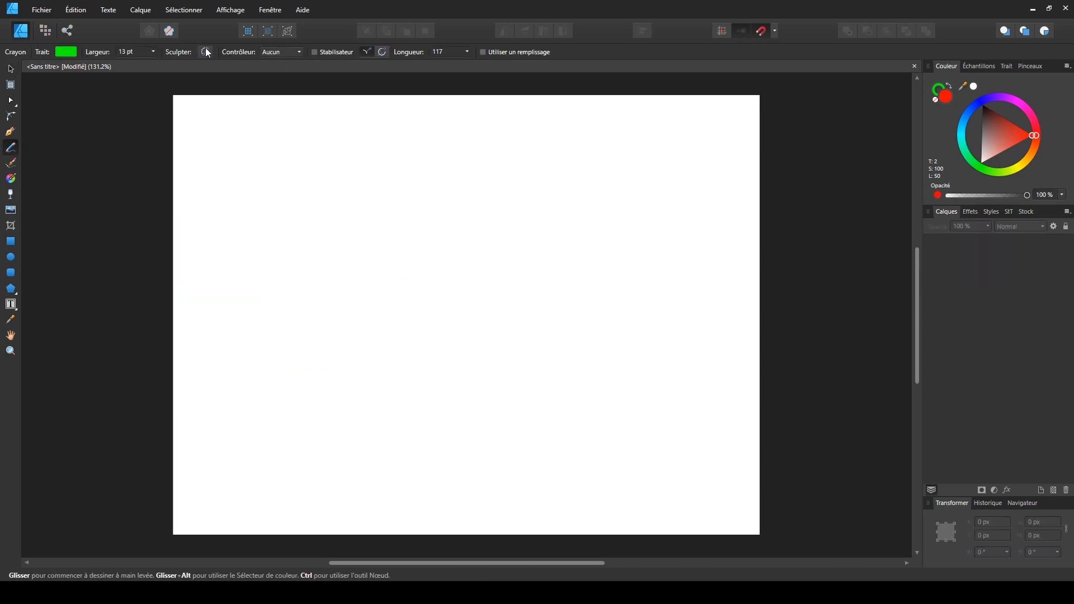
pyautogui.click(205, 52)
pyautogui.click(315, 52)
pyautogui.click(384, 52)
pyautogui.click(314, 52)
pyautogui.moveTo(366, 183)
pyautogui.mouseDown()
pyautogui.moveTo(373, 210)
pyautogui.moveTo(364, 158)
pyautogui.moveTo(393, 242)
pyautogui.moveTo(403, 144)
pyautogui.moveTo(303, 226)
pyautogui.moveTo(429, 285)
pyautogui.mouseUp()
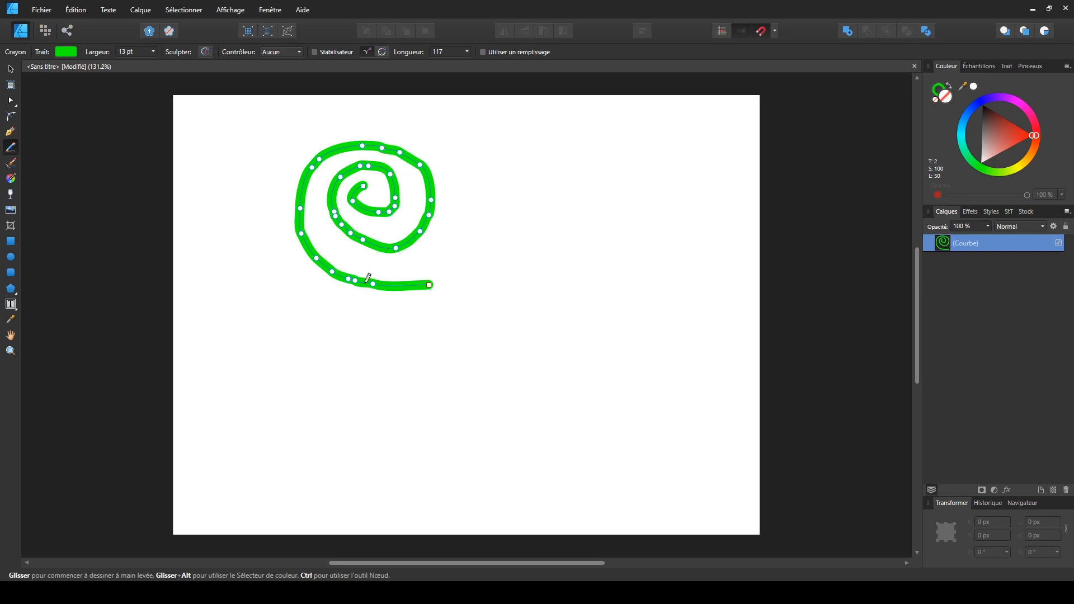
# Step: Enable the Pencil's rope stabilizer with a length of 50,7 and draw a second spiral to the right of the first
pyautogui.click(11, 69)
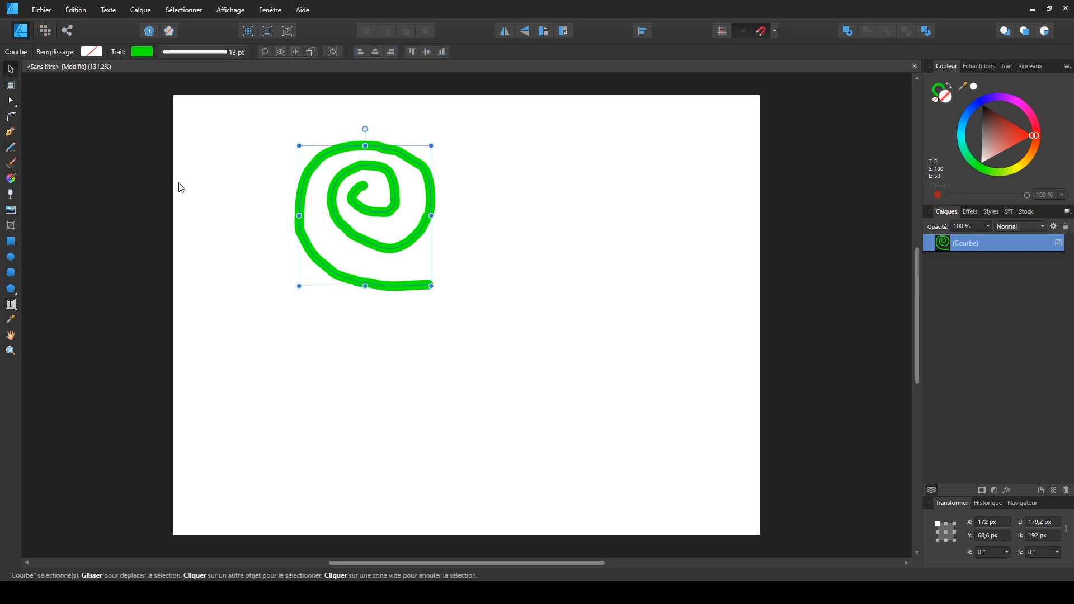
pyautogui.click(170, 176)
pyautogui.click(11, 147)
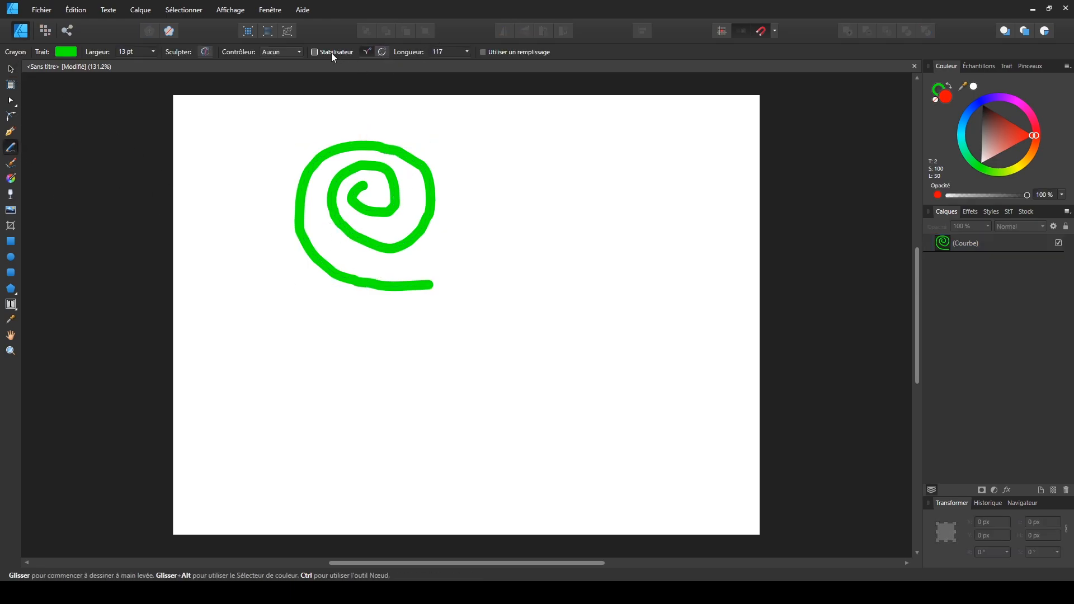
pyautogui.click(467, 51)
pyautogui.moveTo(428, 65); pyautogui.dragTo(428, 65)
pyautogui.moveTo(578, 220); pyautogui.dragTo(577, 235)
pyautogui.moveTo(575, 244)
pyautogui.mouseDown()
pyautogui.moveTo(580, 259)
pyautogui.moveTo(631, 267)
pyautogui.moveTo(651, 235)
pyautogui.moveTo(645, 199)
pyautogui.moveTo(614, 168)
pyautogui.moveTo(568, 168)
pyautogui.moveTo(532, 200)
pyautogui.moveTo(530, 250)
pyautogui.moveTo(558, 292)
pyautogui.moveTo(629, 308)
pyautogui.moveTo(678, 276)
pyautogui.moveTo(685, 216)
pyautogui.moveTo(666, 163)
pyautogui.moveTo(612, 135)
pyautogui.moveTo(542, 137)
pyautogui.moveTo(496, 186)
pyautogui.moveTo(494, 257)
pyautogui.moveTo(528, 319)
pyautogui.moveTo(589, 343)
pyautogui.moveTo(650, 334)
pyautogui.mouseUp()
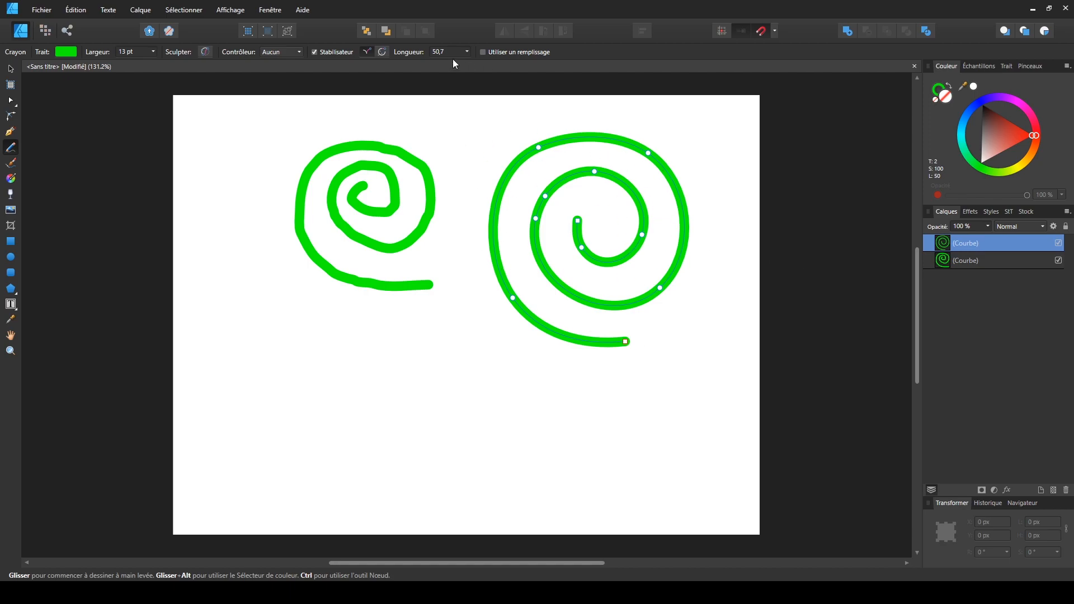
# Step: Set the stabilizer length to 109,6 and draw a much larger spiral across the left part of the page
pyautogui.click(467, 51)
pyautogui.moveTo(468, 63); pyautogui.dragTo(504, 64)
pyautogui.moveTo(336, 334)
pyautogui.mouseDown()
pyautogui.moveTo(334, 362)
pyautogui.moveTo(319, 342)
pyautogui.moveTo(282, 381)
pyautogui.moveTo(269, 408)
pyautogui.moveTo(279, 448)
pyautogui.moveTo(362, 475)
pyautogui.moveTo(417, 463)
pyautogui.moveTo(460, 422)
pyautogui.moveTo(478, 353)
pyautogui.moveTo(471, 274)
pyautogui.moveTo(425, 218)
pyautogui.moveTo(362, 192)
pyautogui.moveTo(291, 195)
pyautogui.moveTo(231, 230)
pyautogui.moveTo(185, 293)
pyautogui.moveTo(180, 369)
pyautogui.moveTo(197, 438)
pyautogui.moveTo(249, 487)
pyautogui.moveTo(312, 509)
pyautogui.moveTo(386, 509)
pyautogui.moveTo(452, 487)
pyautogui.moveTo(510, 420)
pyautogui.moveTo(518, 292)
pyautogui.moveTo(494, 212)
pyautogui.moveTo(444, 161)
pyautogui.moveTo(356, 119)
pyautogui.moveTo(276, 130)
pyautogui.moveTo(194, 162)
pyautogui.moveTo(144, 217)
pyautogui.moveTo(124, 268)
pyautogui.moveTo(116, 315)
pyautogui.moveTo(129, 382)
pyautogui.mouseUp()
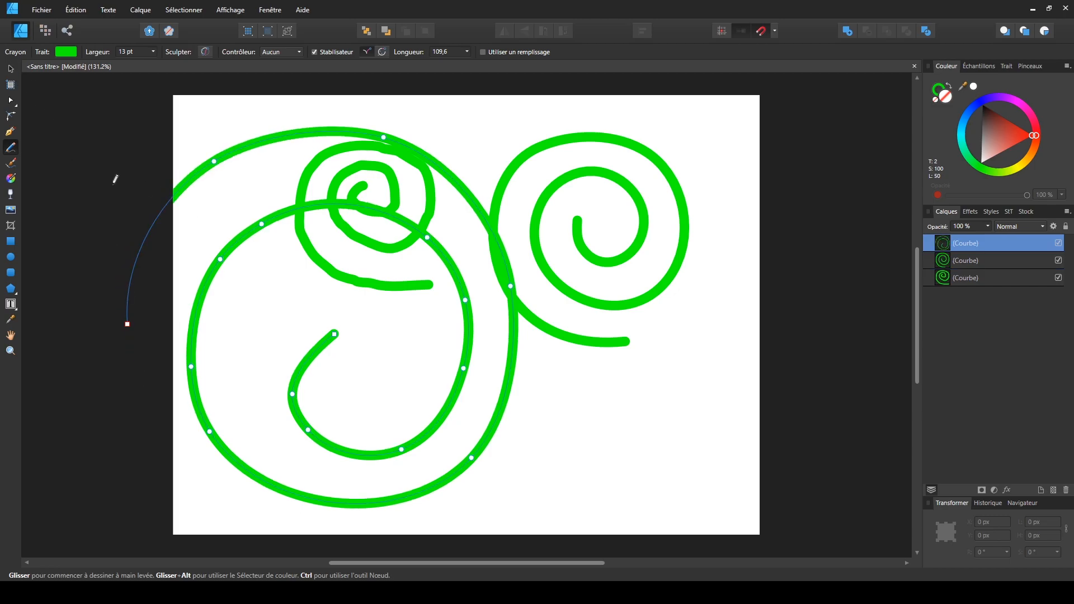
# Step: Scale down the large spiral and place it in the lower middle of the page, below the other two
pyautogui.click(10, 70)
pyautogui.moveTo(232, 243); pyautogui.dragTo(283, 257)
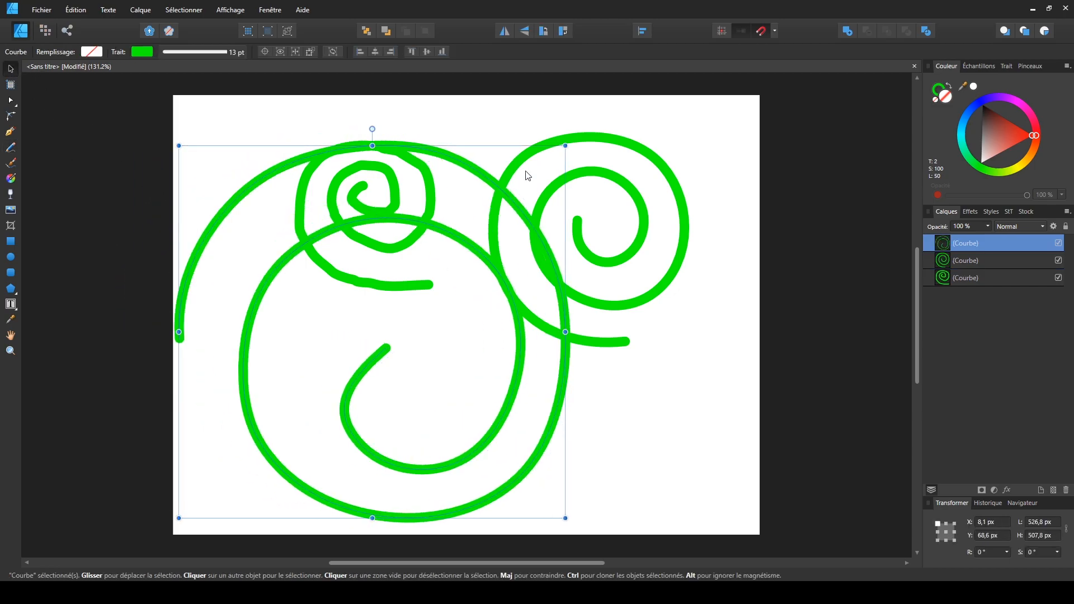
pyautogui.moveTo(567, 146); pyautogui.dragTo(406, 312)
pyautogui.moveTo(383, 355); pyautogui.dragTo(552, 348)
# Step: Select all three spirals on the page and delete them
pyautogui.click(741, 419)
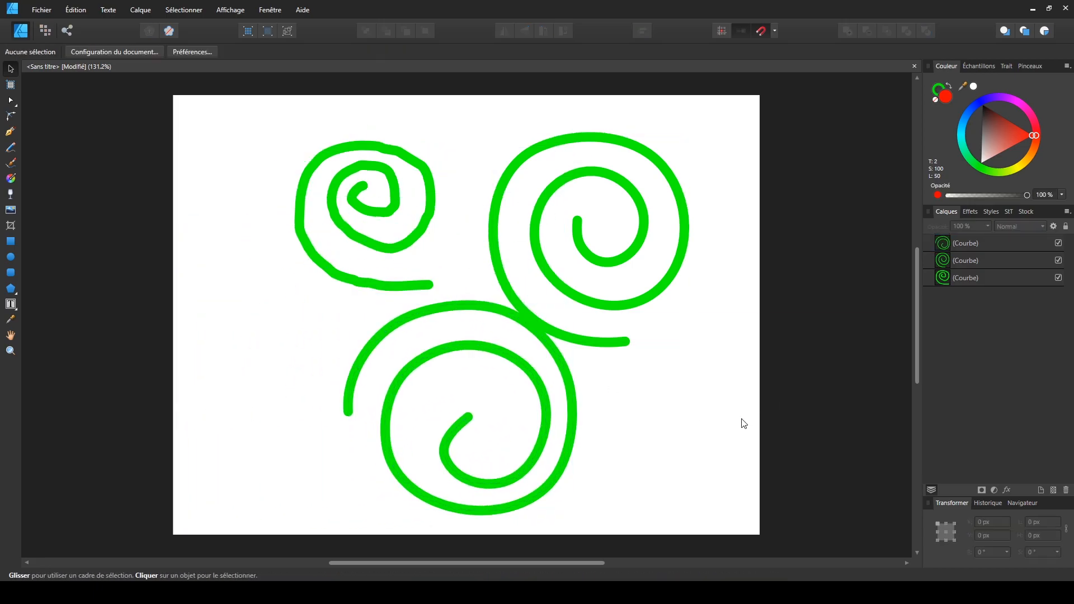
pyautogui.moveTo(252, 108); pyautogui.dragTo(748, 509)
pyautogui.press('Delete')
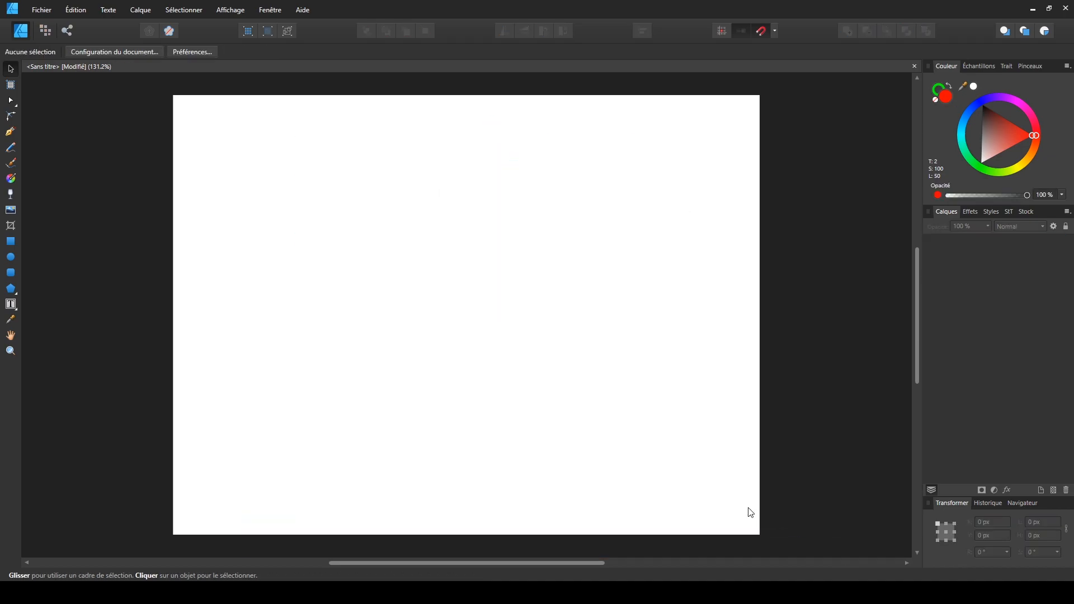
# Step: Switch the Pencil stabilizer to window mode with a window of 71 and draw a spiral in the upper-middle of the page
pyautogui.click(12, 147)
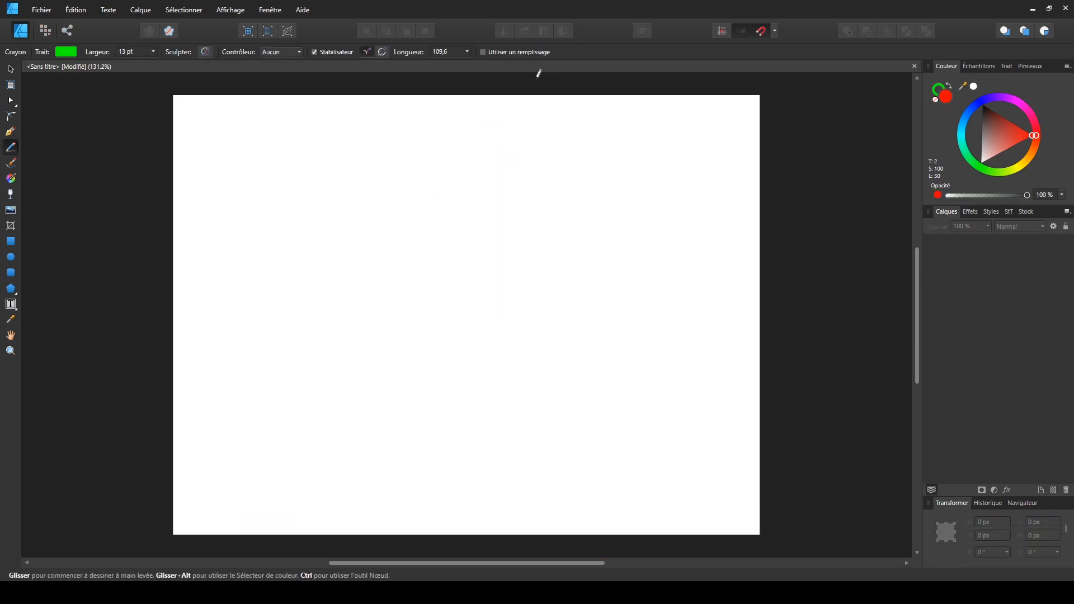
pyautogui.click(382, 51)
pyautogui.moveTo(408, 196)
pyautogui.mouseDown()
pyautogui.moveTo(391, 219)
pyautogui.moveTo(412, 235)
pyautogui.moveTo(448, 207)
pyautogui.moveTo(394, 149)
pyautogui.moveTo(336, 230)
pyautogui.moveTo(457, 276)
pyautogui.moveTo(482, 143)
pyautogui.moveTo(314, 141)
pyautogui.moveTo(342, 317)
pyautogui.moveTo(463, 309)
pyautogui.mouseUp()
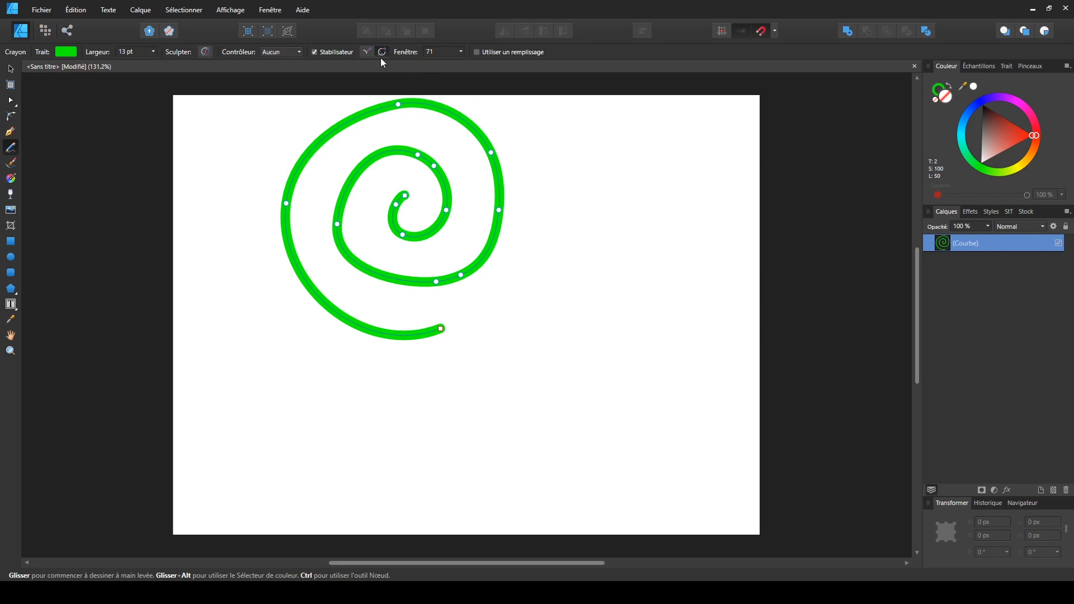
pyautogui.click(461, 52)
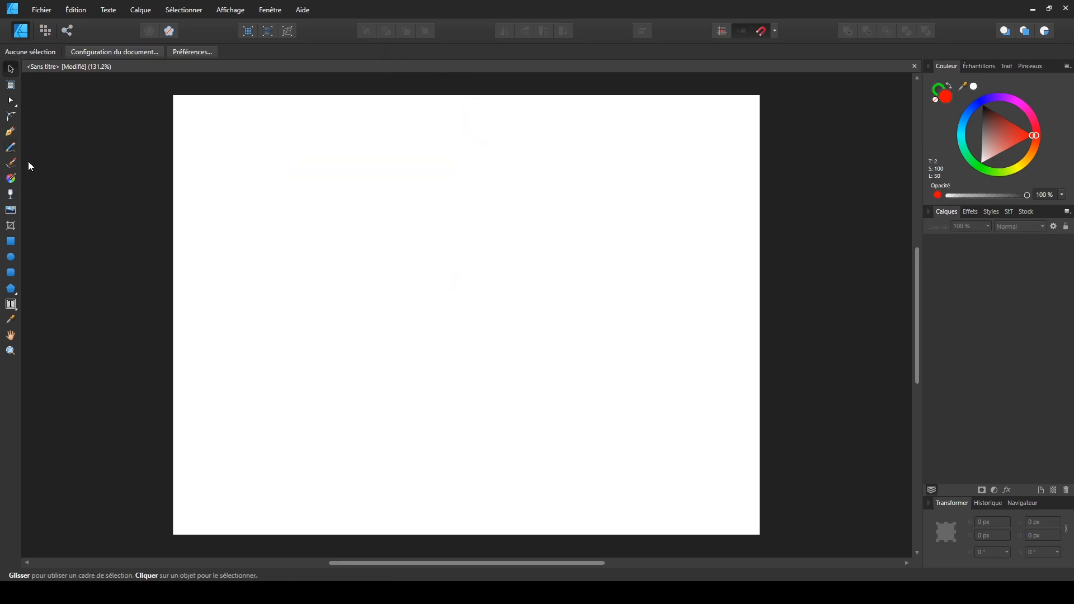
# Step: Configure the Vector Brush with Pression as its controller and 100 % variance for both size and opacity
pyautogui.click(11, 164)
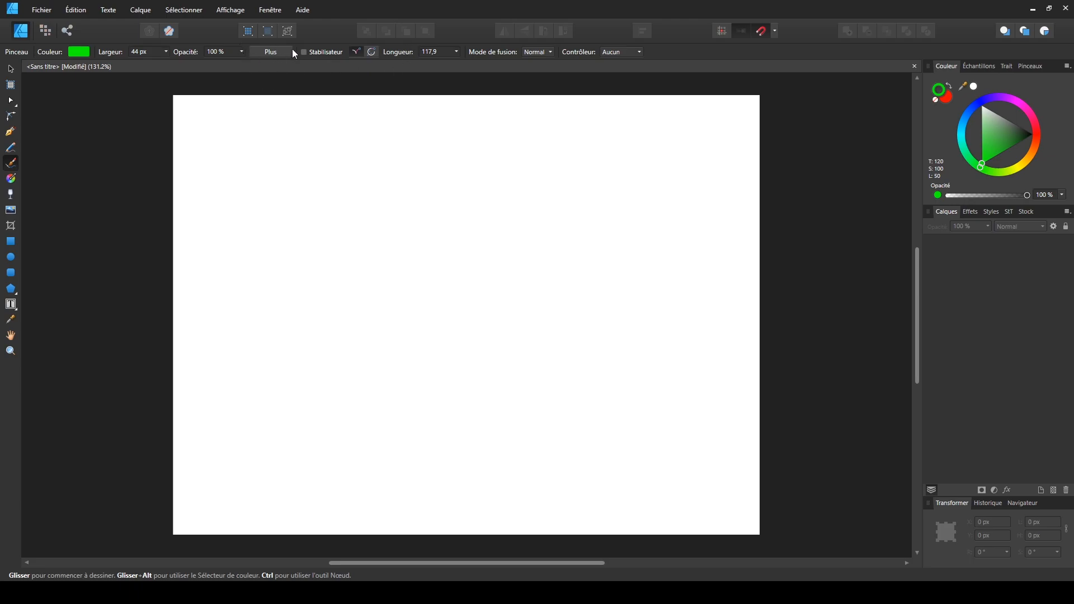
pyautogui.click(271, 52)
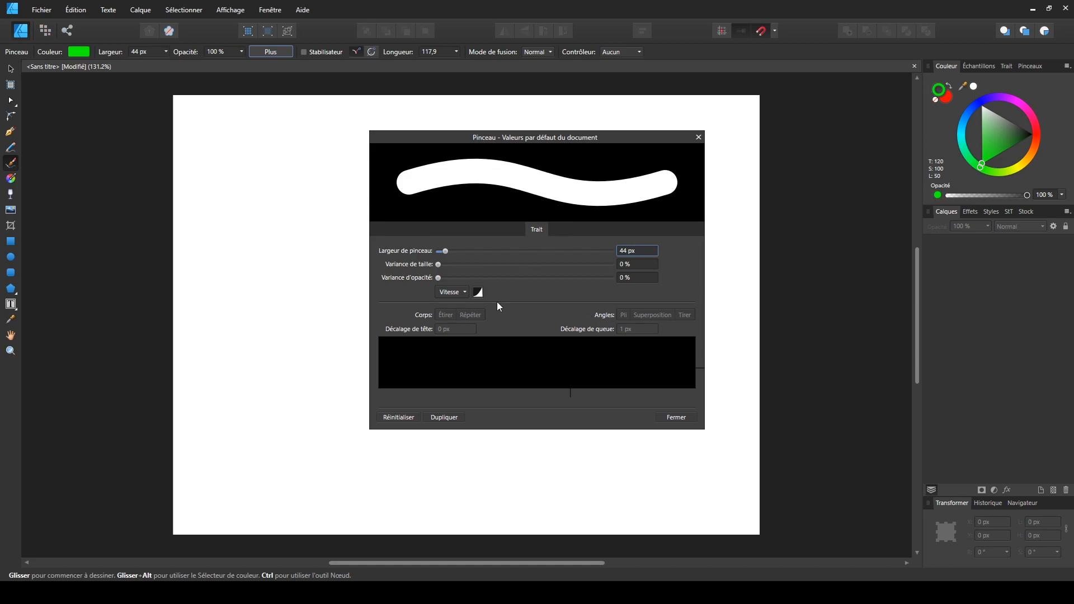
pyautogui.click(458, 293)
pyautogui.click(446, 323)
pyautogui.click(438, 264)
pyautogui.moveTo(439, 265); pyautogui.dragTo(613, 265)
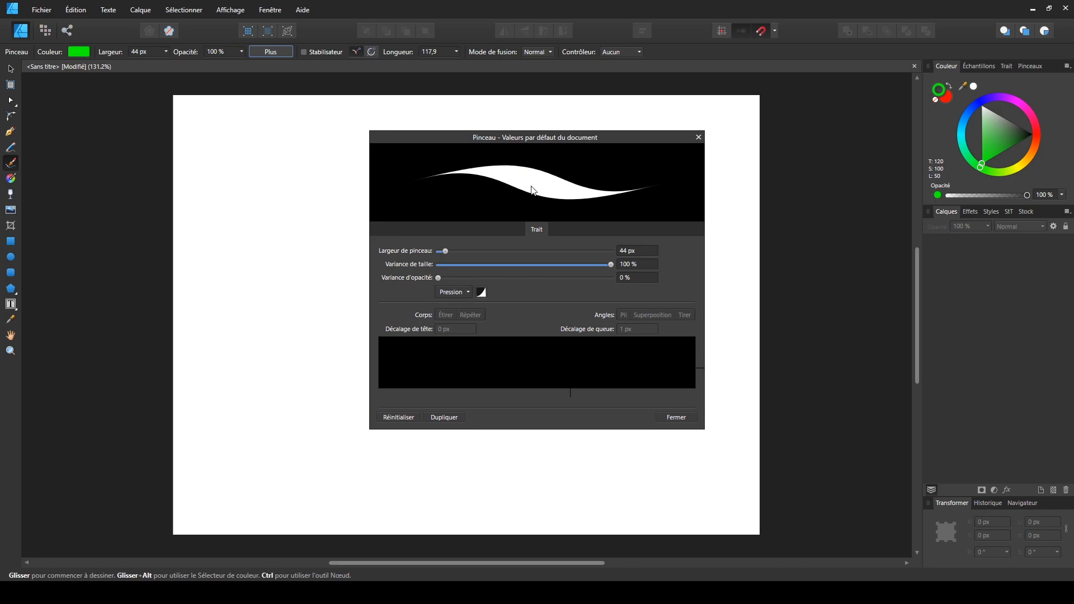
pyautogui.moveTo(439, 278); pyautogui.dragTo(623, 284)
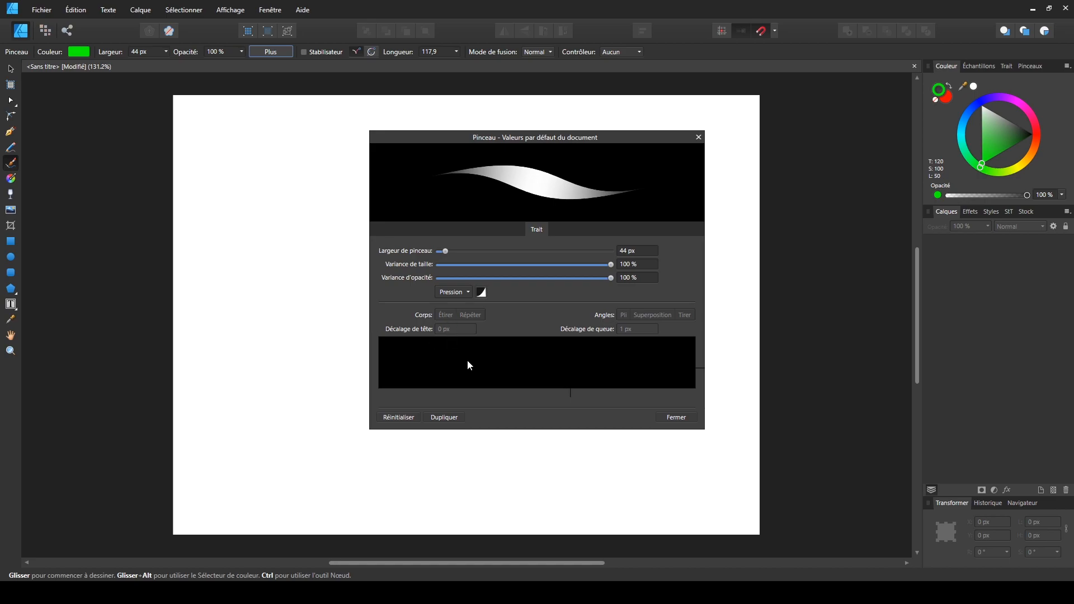
pyautogui.click(676, 418)
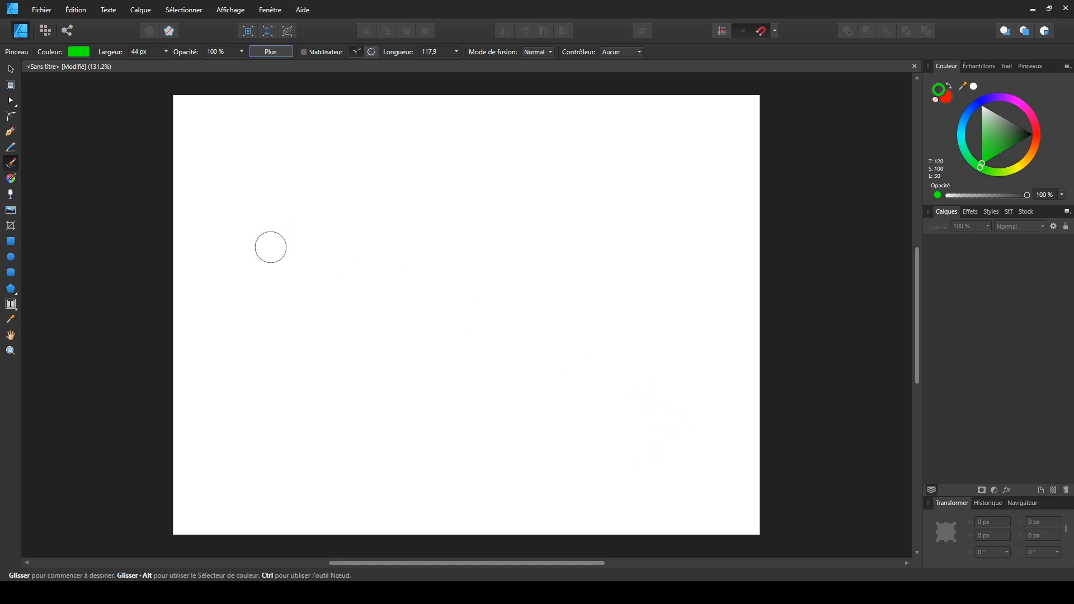
# Step: Paint a wavy green brush stroke at 100 % opacity and a second one above it at 54 % opacity
pyautogui.moveTo(227, 292)
pyautogui.mouseDown()
pyautogui.moveTo(256, 280)
pyautogui.moveTo(460, 355)
pyautogui.moveTo(569, 248)
pyautogui.mouseUp()
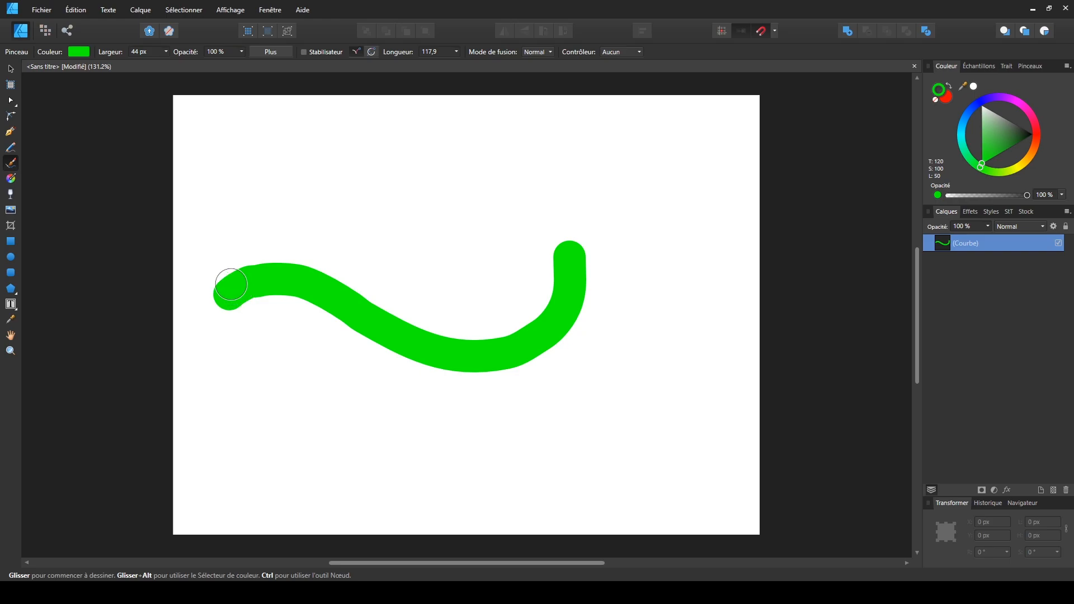
pyautogui.click(242, 52)
pyautogui.moveTo(202, 235)
pyautogui.mouseDown()
pyautogui.moveTo(267, 208)
pyautogui.moveTo(351, 252)
pyautogui.moveTo(486, 204)
pyautogui.mouseUp()
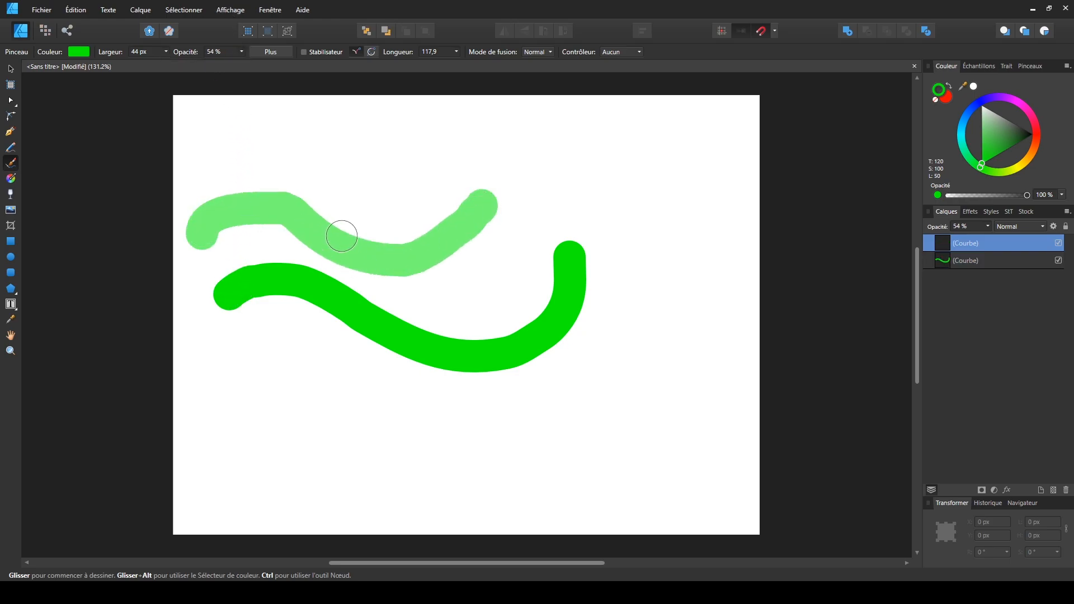
# Step: Nudge the translucent green stroke to the right and recolor the lower opaque stroke purple (hue 281, saturation 100, lightness 50)
pyautogui.click(11, 68)
pyautogui.moveTo(269, 206)
pyautogui.mouseDown()
pyautogui.moveTo(316, 305)
pyautogui.moveTo(303, 198)
pyautogui.mouseUp()
pyautogui.click(302, 280)
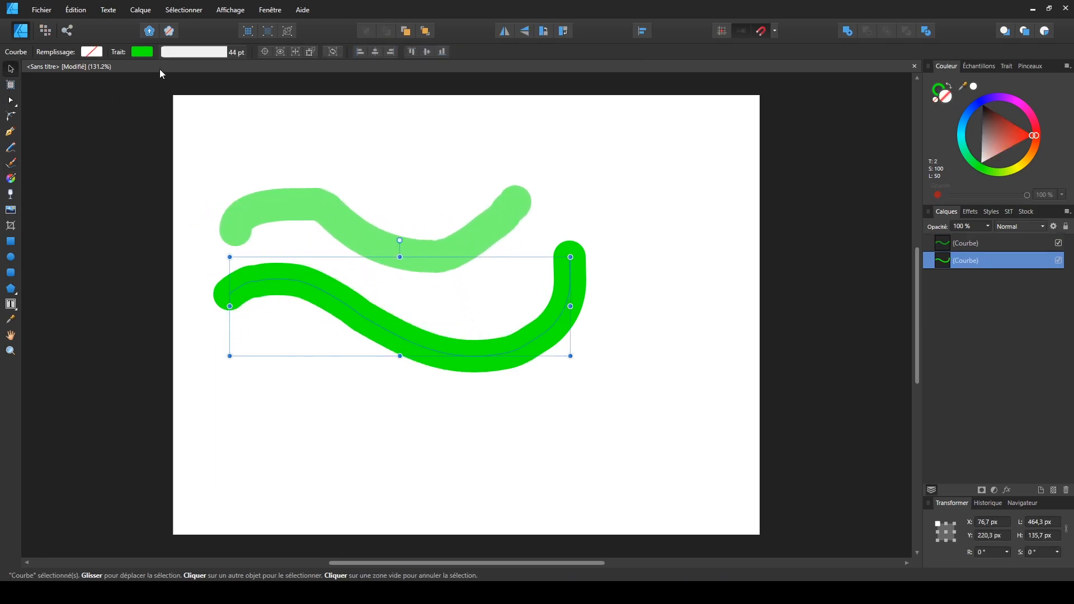
pyautogui.click(144, 53)
pyautogui.click(149, 109)
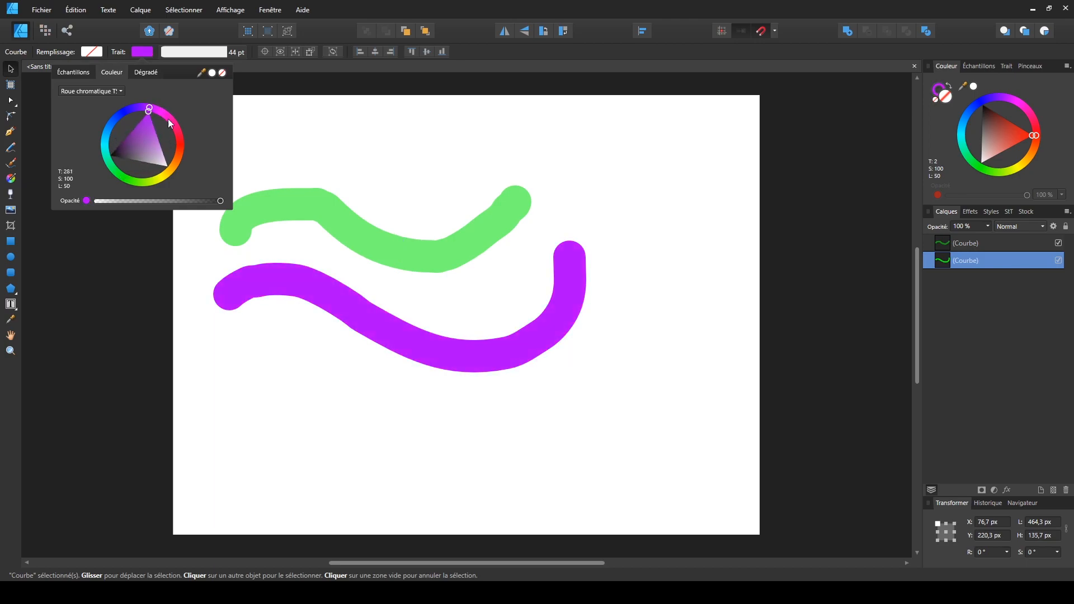
# Step: Move the translucent green stroke over the purple one to show the overlap, and move it back above
pyautogui.moveTo(267, 197); pyautogui.dragTo(290, 264)
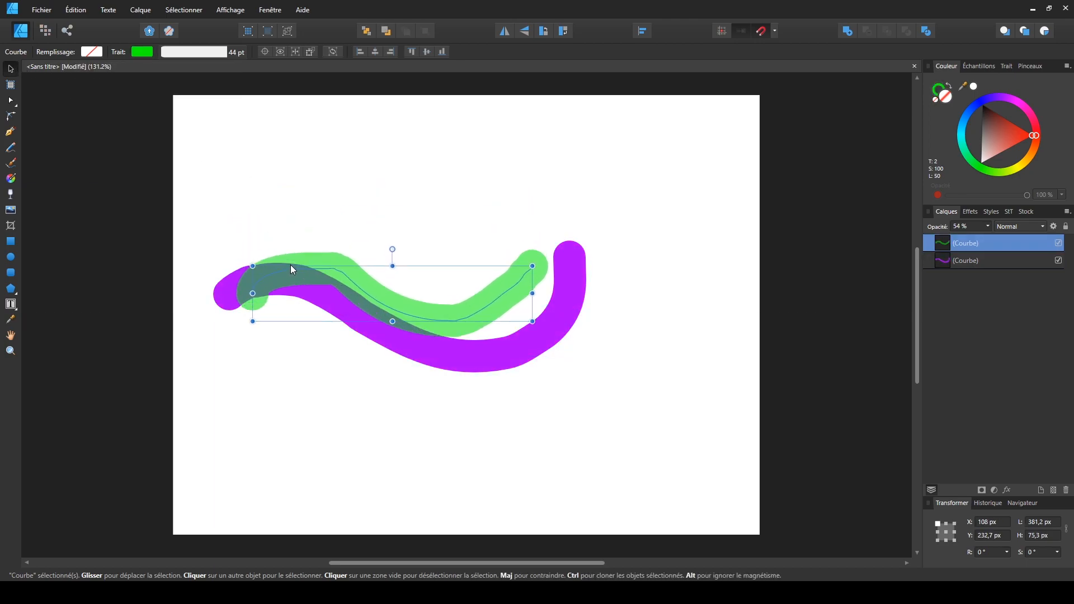
pyautogui.moveTo(287, 392); pyautogui.dragTo(295, 383)
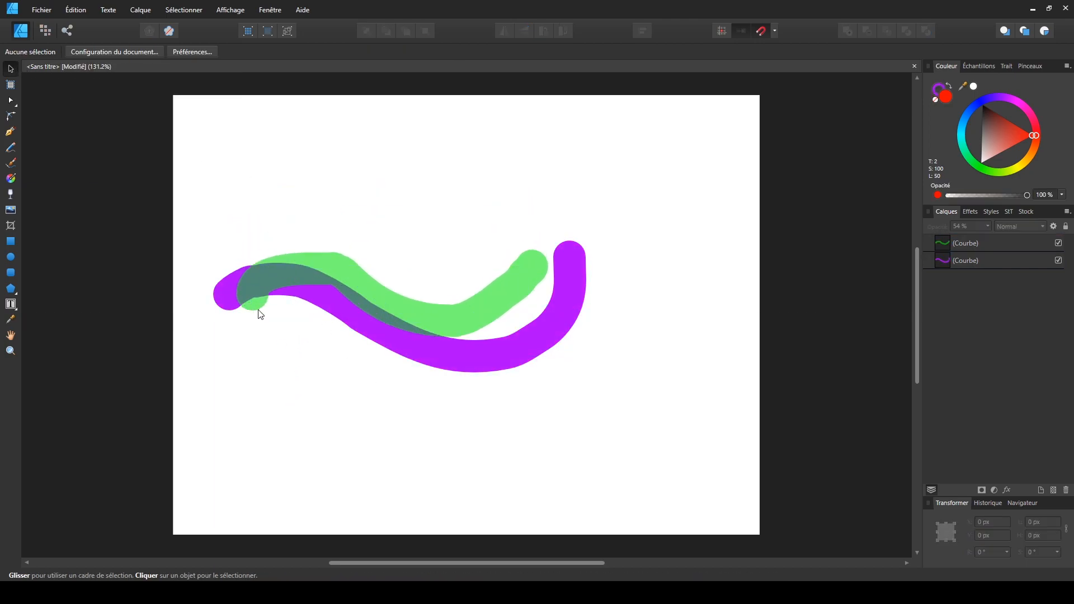
pyautogui.moveTo(346, 315)
pyautogui.mouseDown()
pyautogui.moveTo(361, 264)
pyautogui.moveTo(361, 273)
pyautogui.moveTo(330, 239)
pyautogui.mouseUp()
pyautogui.click(304, 247)
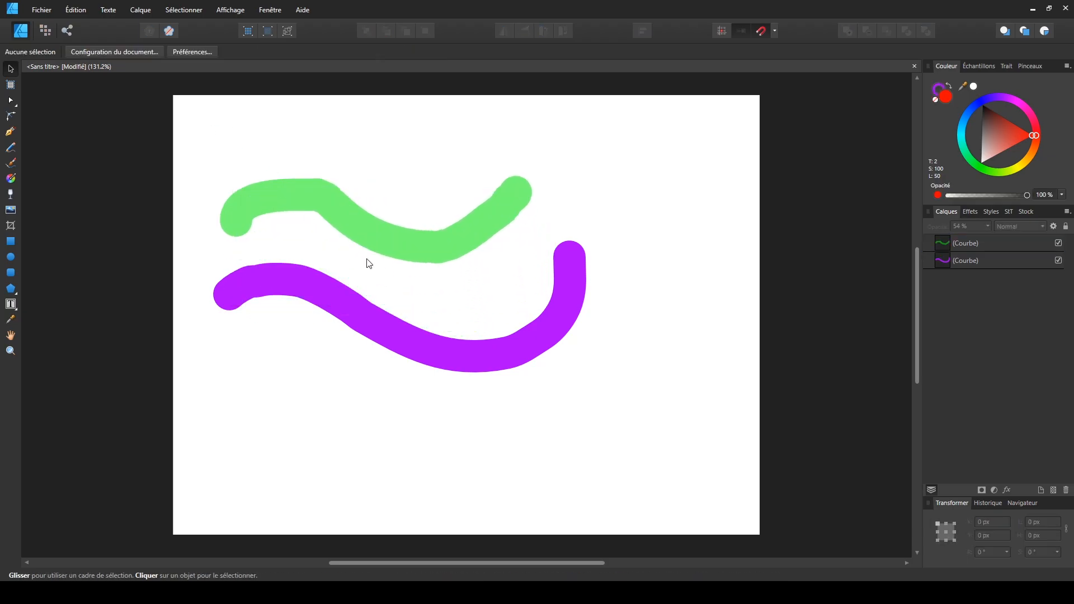
# Step: Delete both brush strokes from the page and reactivate the Vector Brush
pyautogui.moveTo(194, 132); pyautogui.dragTo(702, 447)
pyautogui.press('Delete')
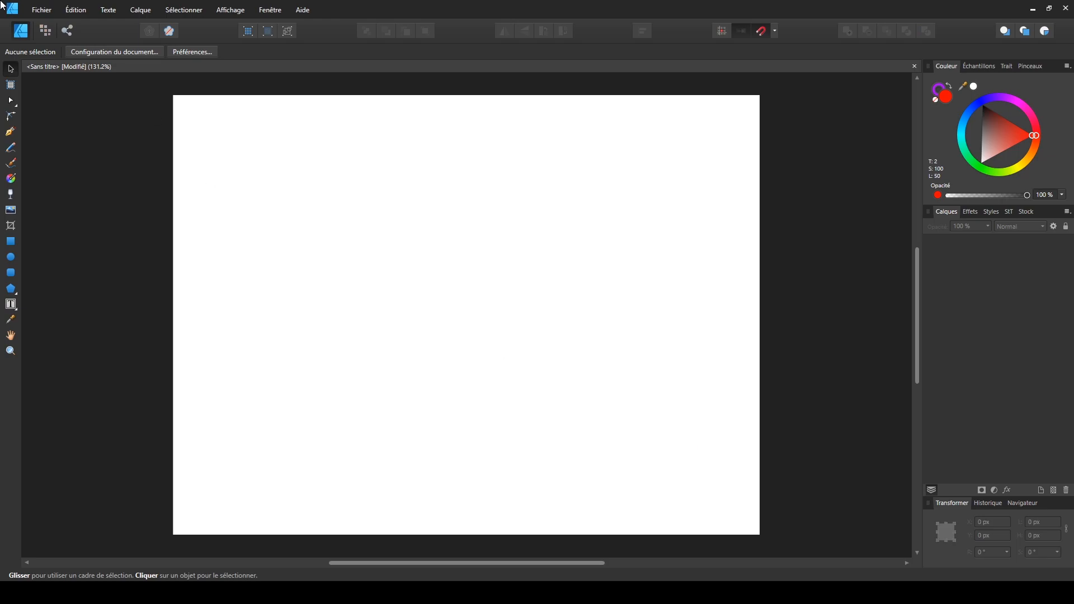
pyautogui.click(10, 163)
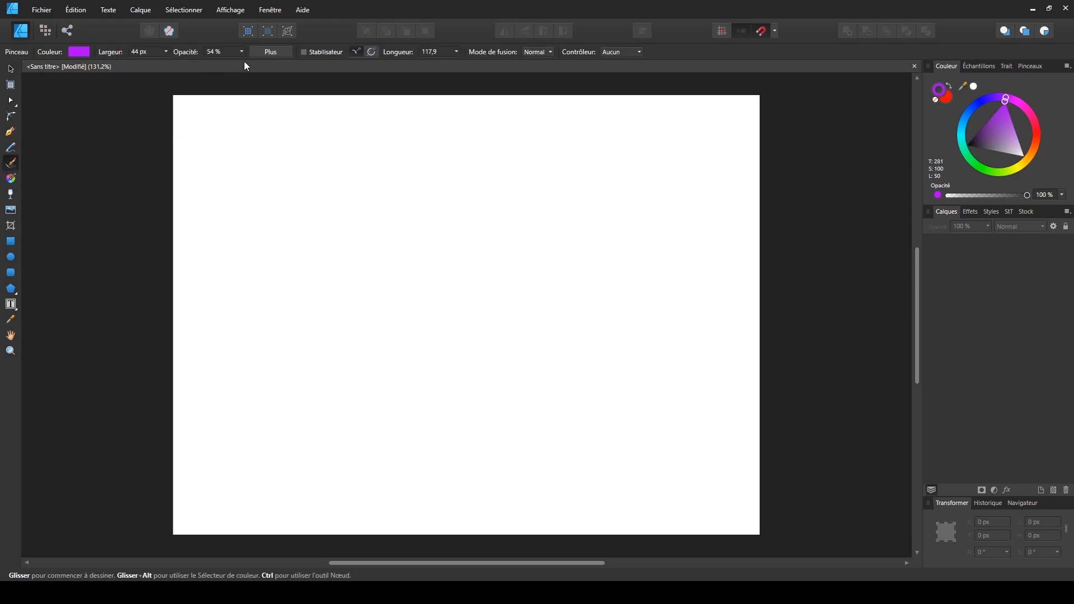
# Step: Set the brush opacity to 100 % and paint two purple spirals, a large stabilised one and a smaller one below without stabiliser
pyautogui.click(270, 52)
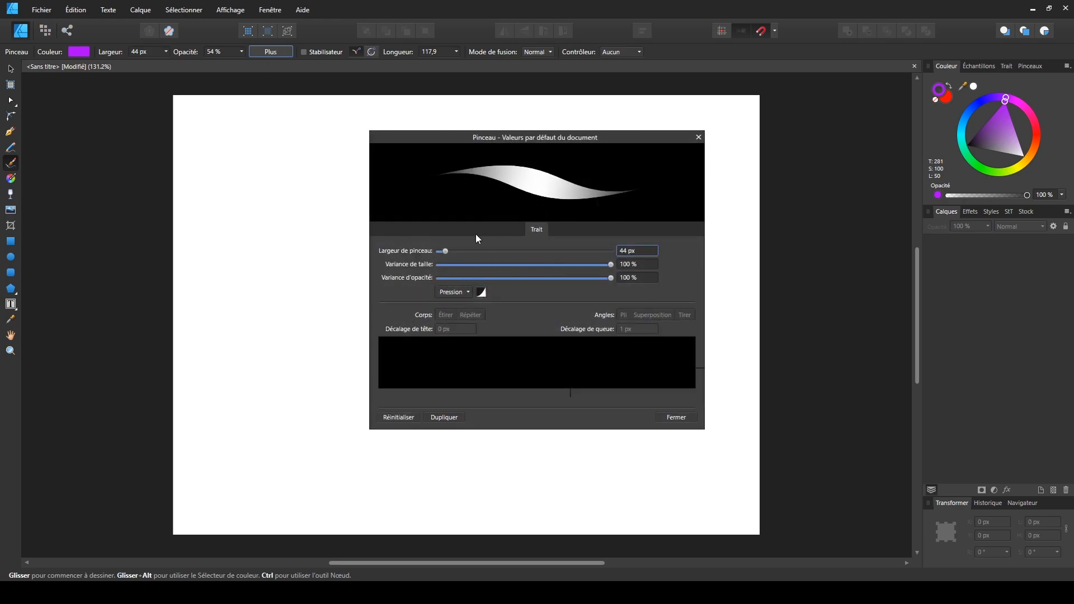
pyautogui.click(699, 137)
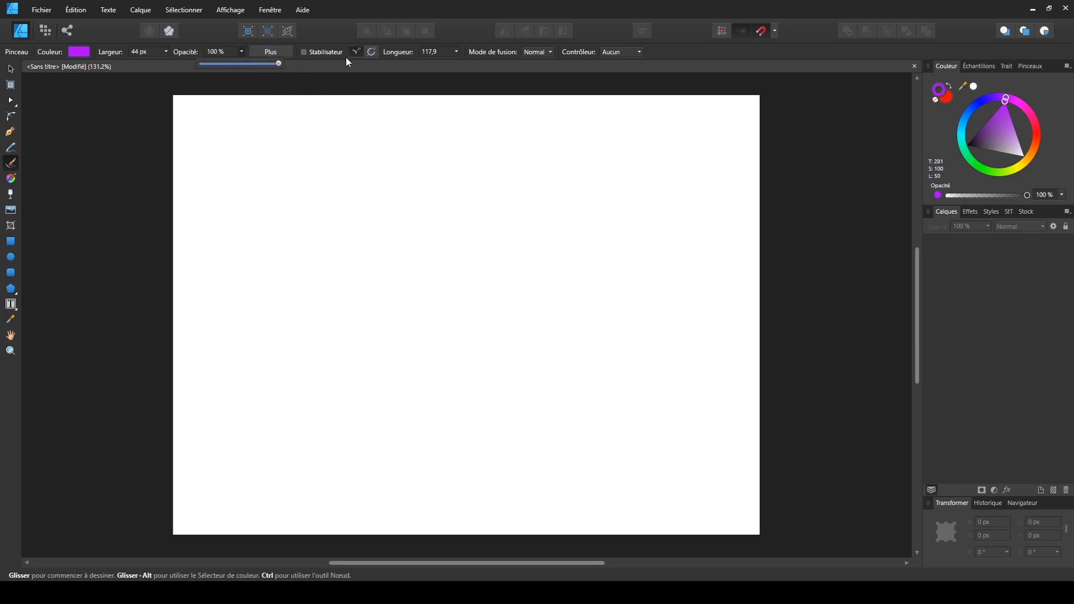
pyautogui.click(304, 52)
pyautogui.moveTo(384, 230)
pyautogui.mouseDown()
pyautogui.moveTo(361, 283)
pyautogui.moveTo(389, 336)
pyautogui.moveTo(504, 321)
pyautogui.moveTo(535, 202)
pyautogui.moveTo(453, 136)
pyautogui.moveTo(324, 158)
pyautogui.moveTo(284, 293)
pyautogui.moveTo(360, 372)
pyautogui.moveTo(467, 389)
pyautogui.moveTo(594, 296)
pyautogui.moveTo(587, 143)
pyautogui.moveTo(425, 84)
pyautogui.moveTo(218, 195)
pyautogui.mouseUp()
pyautogui.click(304, 52)
pyautogui.moveTo(588, 403)
pyautogui.mouseDown()
pyautogui.moveTo(559, 427)
pyautogui.moveTo(595, 466)
pyautogui.moveTo(627, 426)
pyautogui.moveTo(593, 381)
pyautogui.moveTo(531, 400)
pyautogui.moveTo(520, 481)
pyautogui.moveTo(590, 513)
pyautogui.moveTo(670, 463)
pyautogui.moveTo(644, 353)
pyautogui.moveTo(530, 321)
pyautogui.moveTo(428, 430)
pyautogui.moveTo(466, 502)
pyautogui.mouseUp()
# Step: Move the smaller unstabilised spiral up and to the right, and display each spiral's nodes to compare them
pyautogui.click(10, 69)
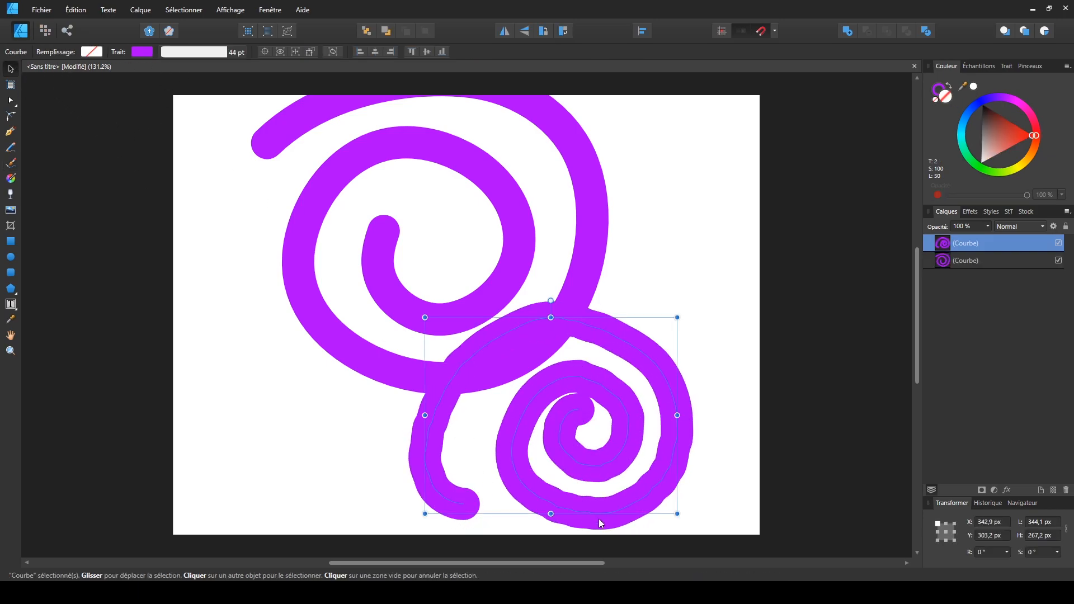
pyautogui.moveTo(649, 491); pyautogui.dragTo(766, 409)
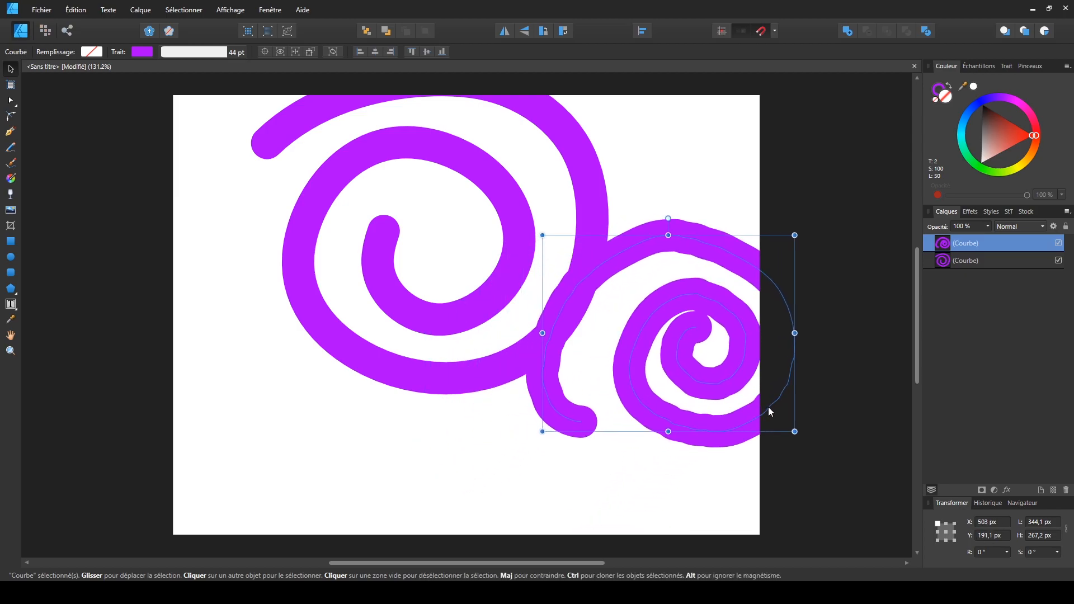
pyautogui.click(10, 101)
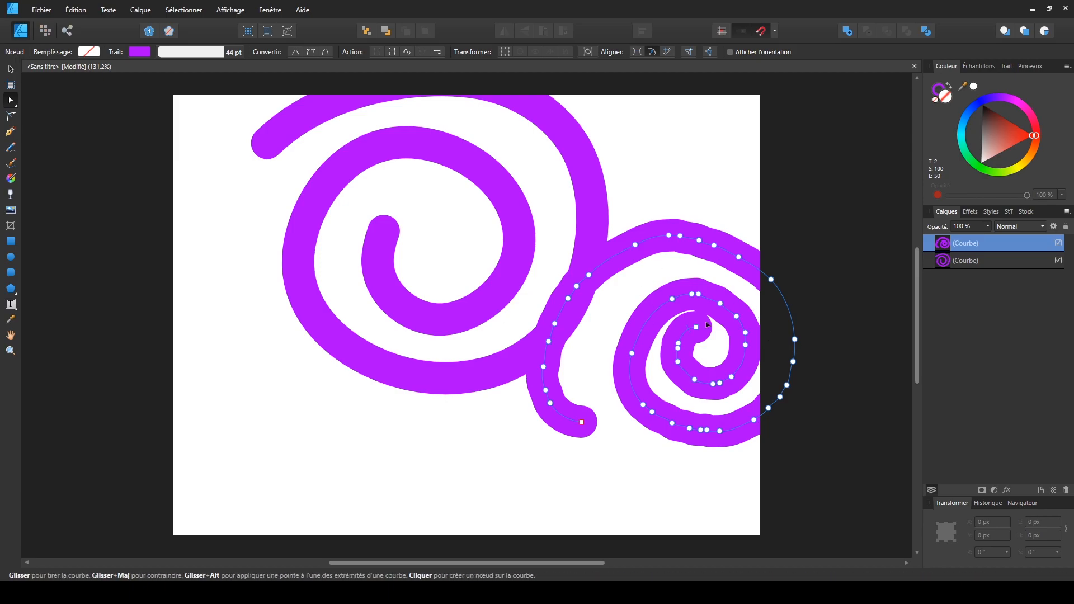
pyautogui.click(387, 231)
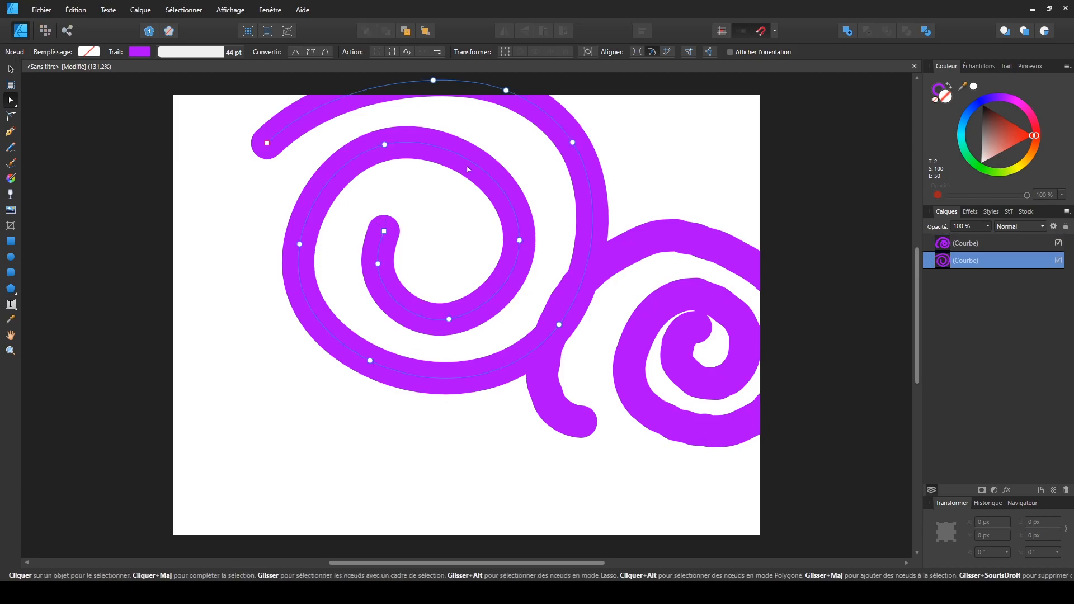
# Step: Delete both purple spirals from the page and reactivate the Vector Brush
pyautogui.click(11, 68)
pyautogui.press('Delete')
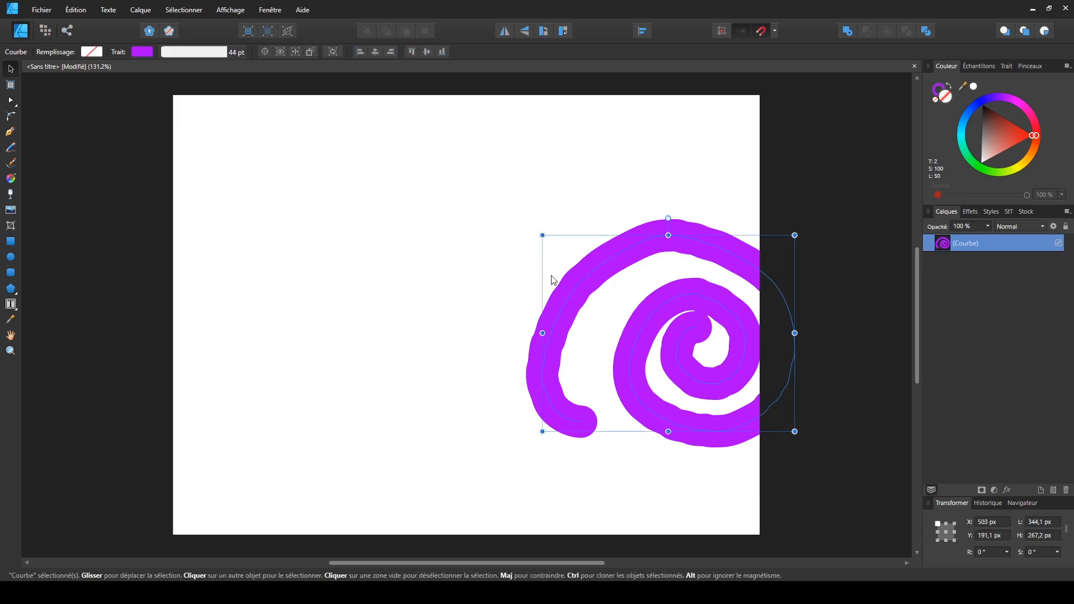
pyautogui.press('Delete')
pyautogui.click(10, 162)
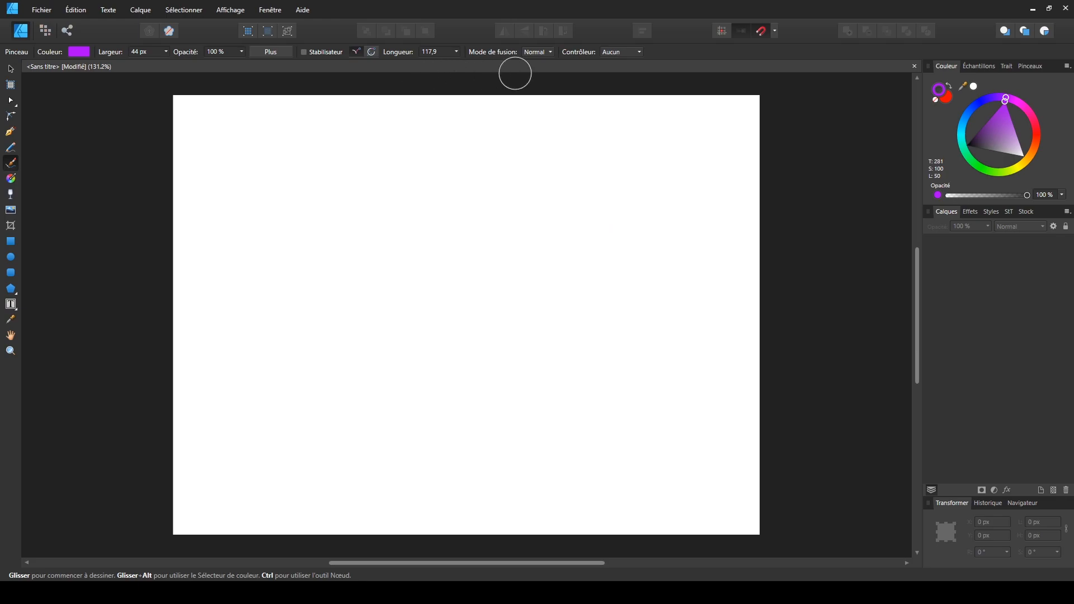
pyautogui.click(538, 52)
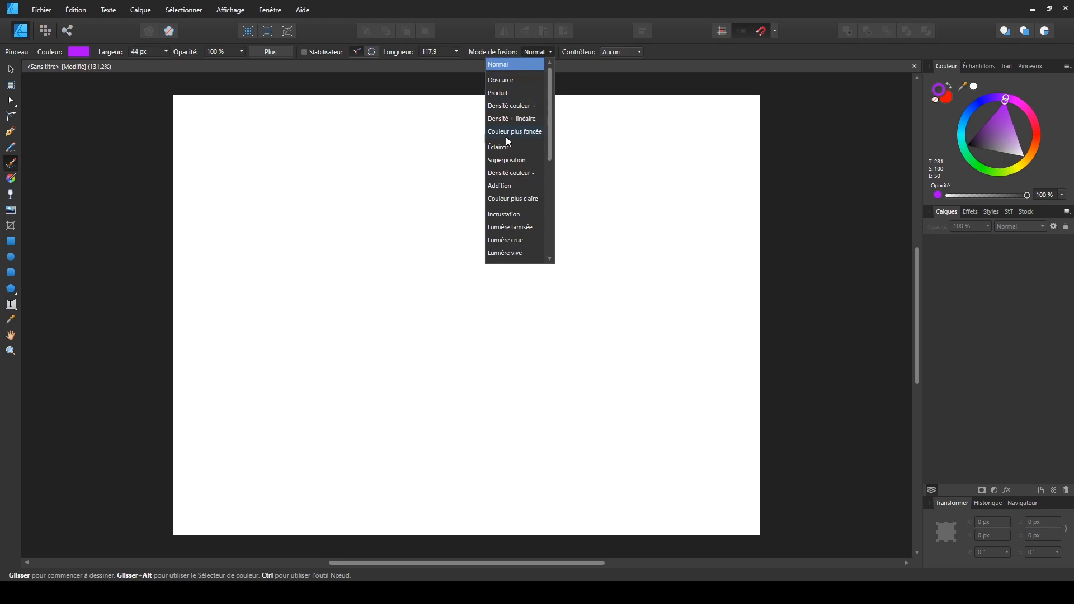
pyautogui.click(671, 54)
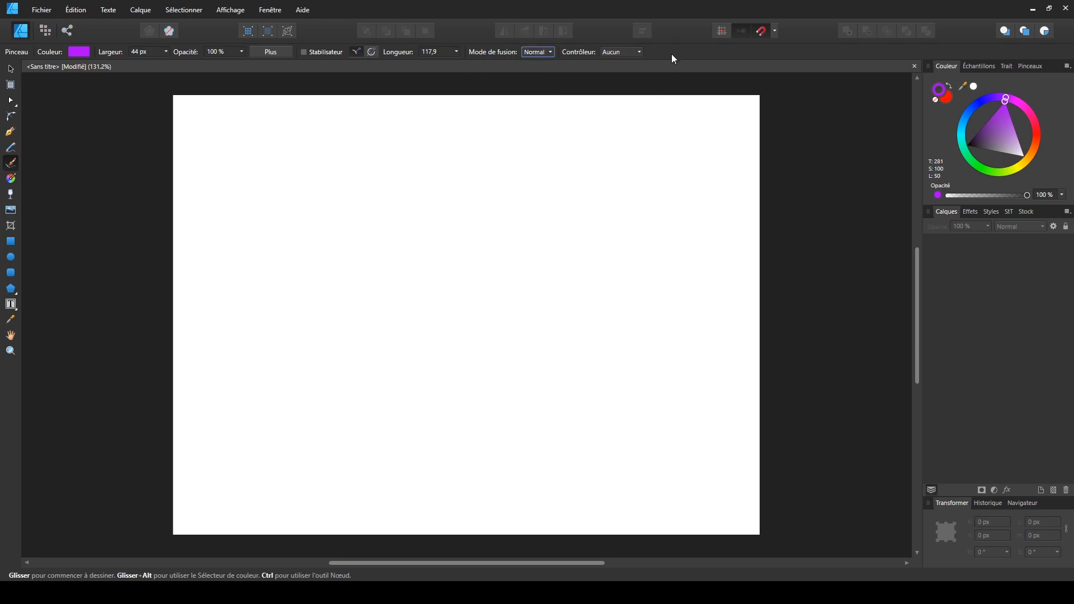
pyautogui.click(15, 71)
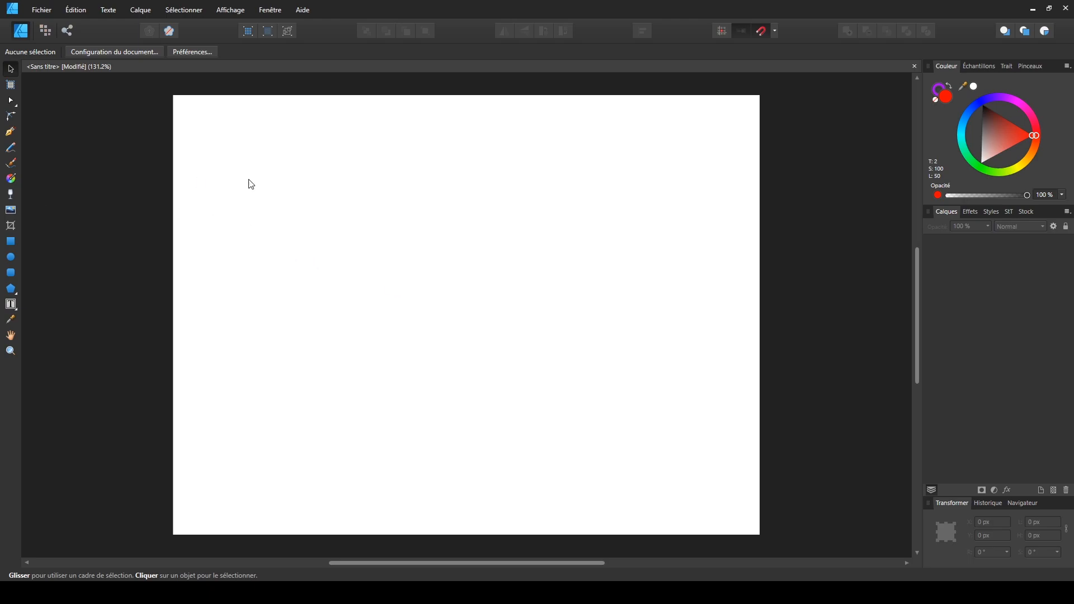
# Step: Paint a purple U-shaped brush stroke, join its ends with a diagonal stroke, and scribble over the enclosed area
pyautogui.click(12, 162)
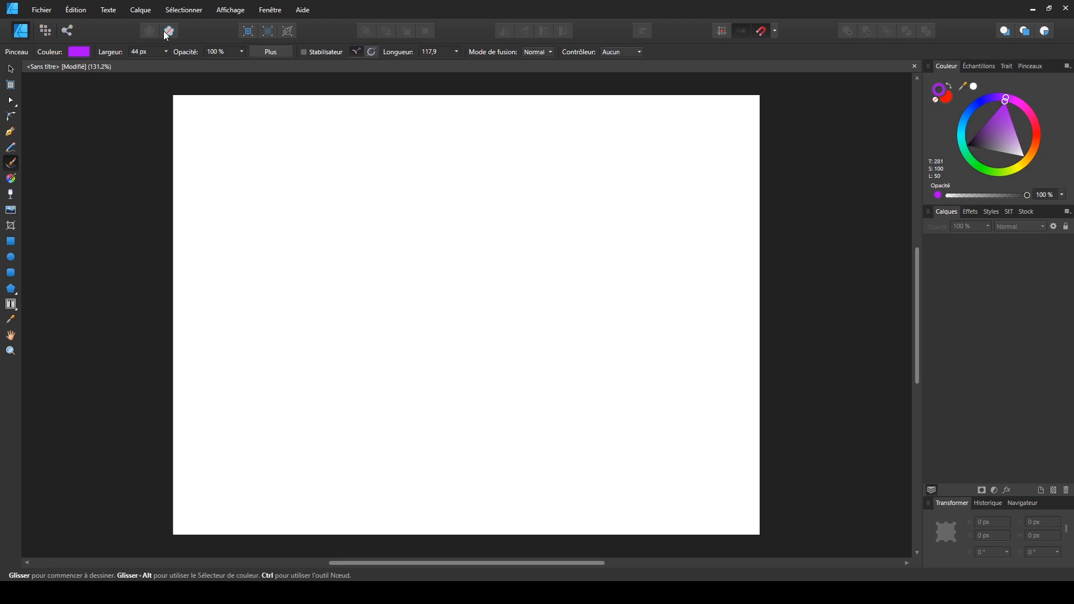
pyautogui.moveTo(316, 189)
pyautogui.mouseDown()
pyautogui.moveTo(420, 400)
pyautogui.moveTo(535, 327)
pyautogui.mouseUp()
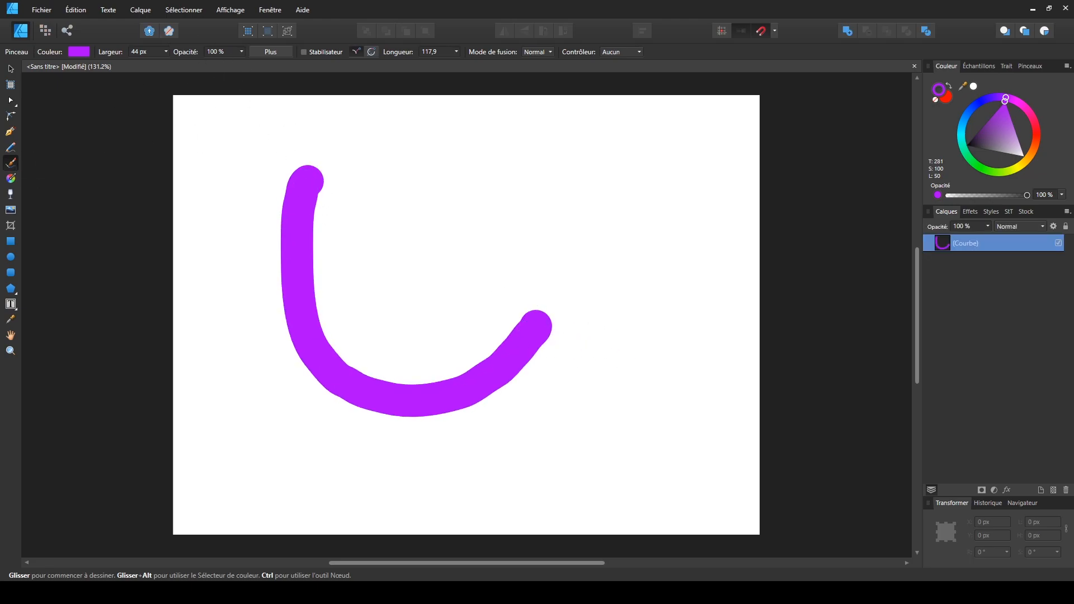
pyautogui.moveTo(316, 180); pyautogui.dragTo(532, 316)
pyautogui.moveTo(316, 204)
pyautogui.mouseDown()
pyautogui.moveTo(294, 220)
pyautogui.moveTo(309, 260)
pyautogui.moveTo(342, 287)
pyautogui.moveTo(414, 300)
pyautogui.moveTo(327, 347)
pyautogui.moveTo(361, 366)
pyautogui.moveTo(416, 364)
pyautogui.moveTo(438, 384)
pyautogui.moveTo(478, 372)
pyautogui.moveTo(360, 331)
pyautogui.mouseUp()
# Step: Separate the three strokes: scribble to the page's lower left, diagonal to the upper right, U-shaped curve to the upper left
pyautogui.press('v')
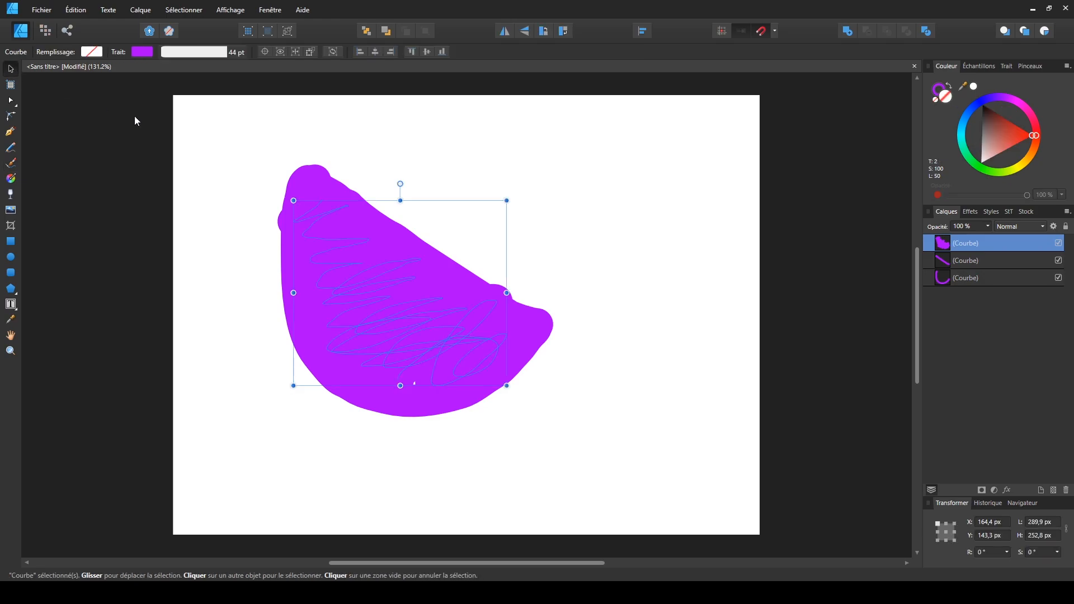
pyautogui.moveTo(366, 270); pyautogui.dragTo(284, 377)
pyautogui.moveTo(384, 235); pyautogui.dragTo(541, 171)
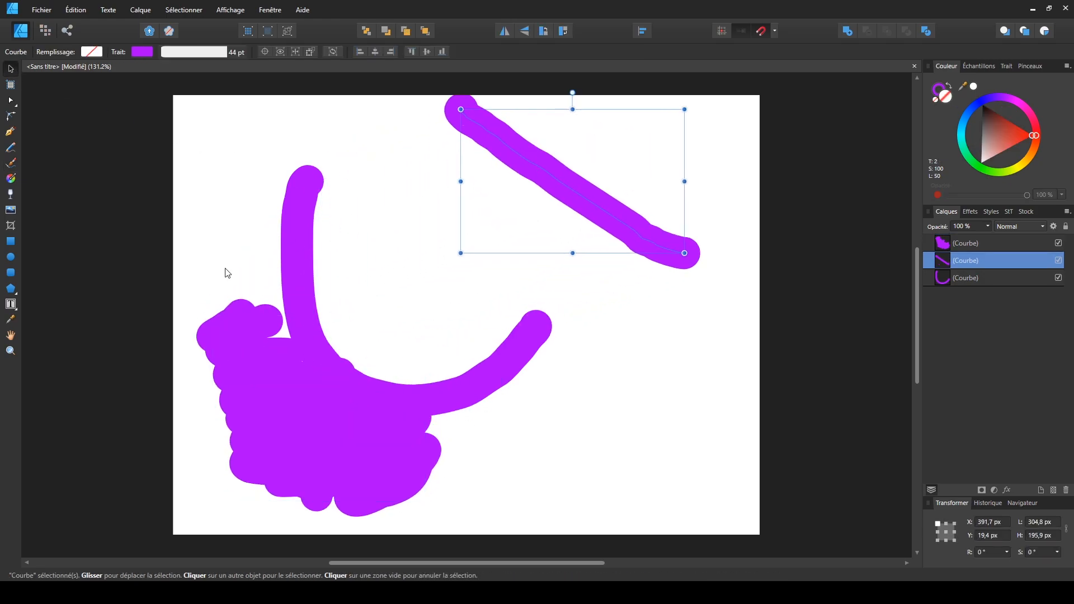
pyautogui.moveTo(301, 267); pyautogui.dragTo(390, 279)
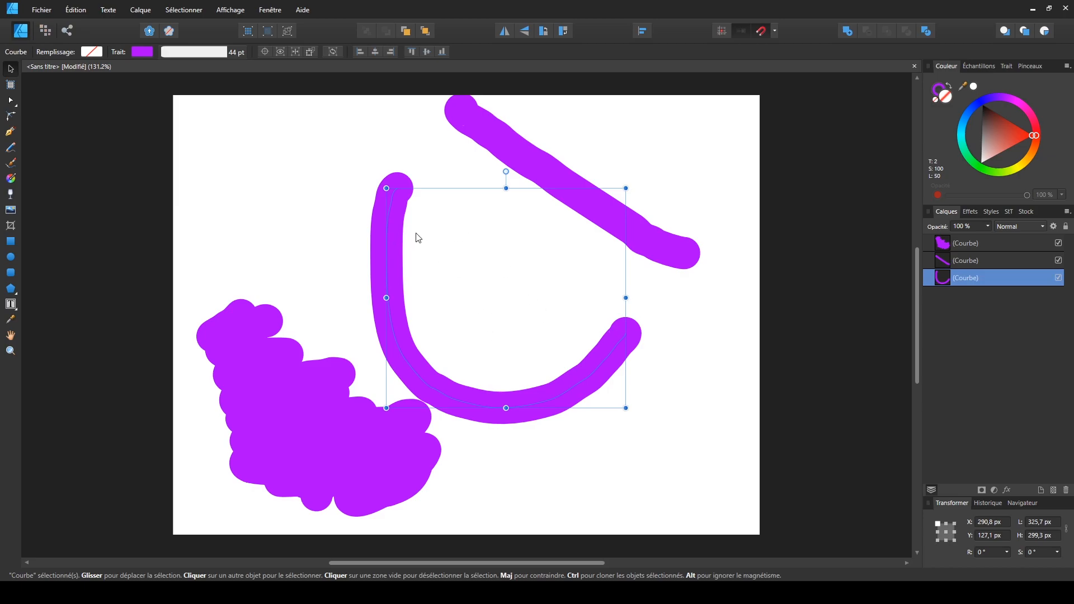
pyautogui.click(408, 260)
pyautogui.click(396, 257)
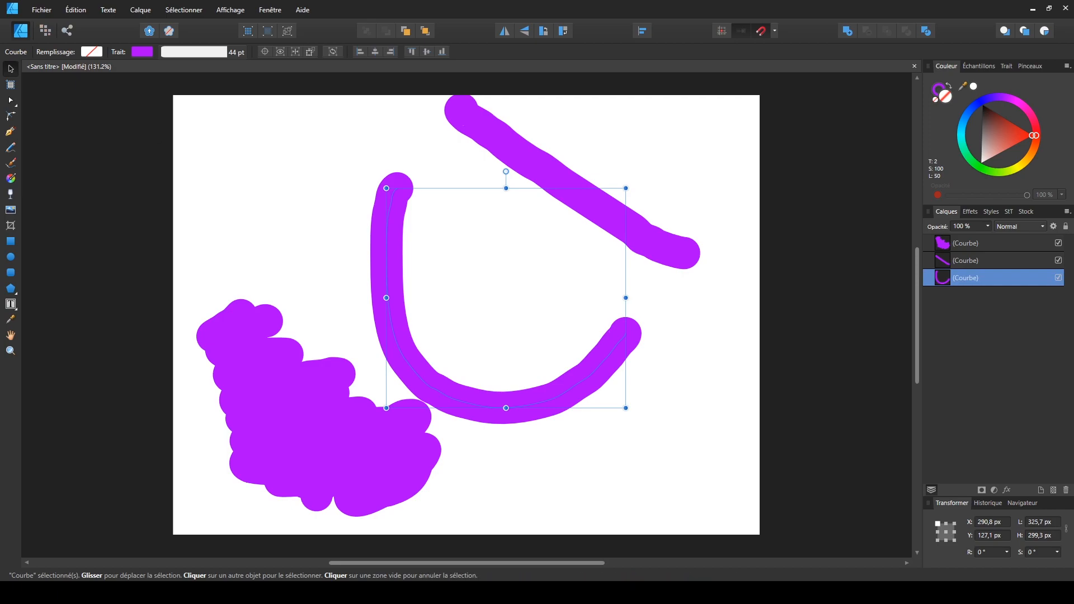
pyautogui.moveTo(386, 258); pyautogui.dragTo(266, 187)
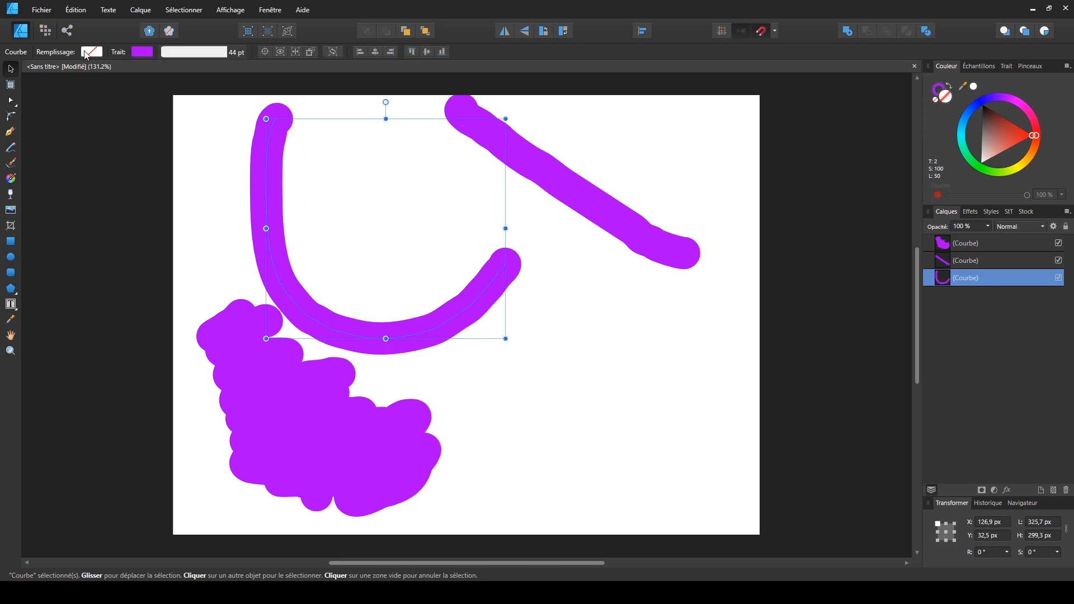
# Step: Set the U-shaped curve's stroke width to 6.7 pt and give its start a Courbée arrowhead
pyautogui.click(196, 52)
pyautogui.moveTo(186, 93); pyautogui.dragTo(193, 93)
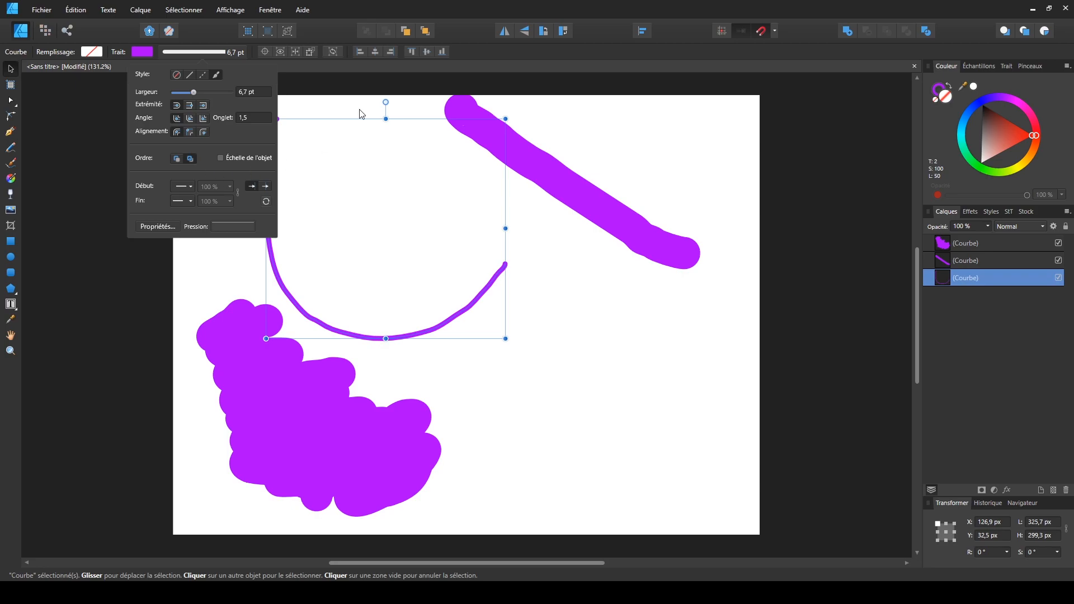
pyautogui.click(187, 190)
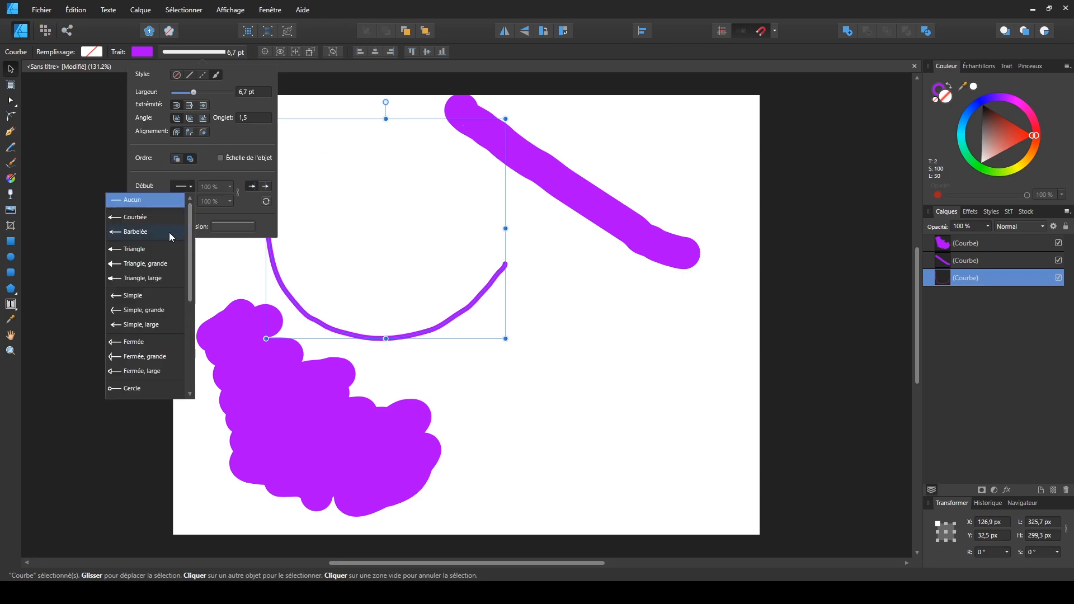
pyautogui.click(147, 222)
pyautogui.click(563, 383)
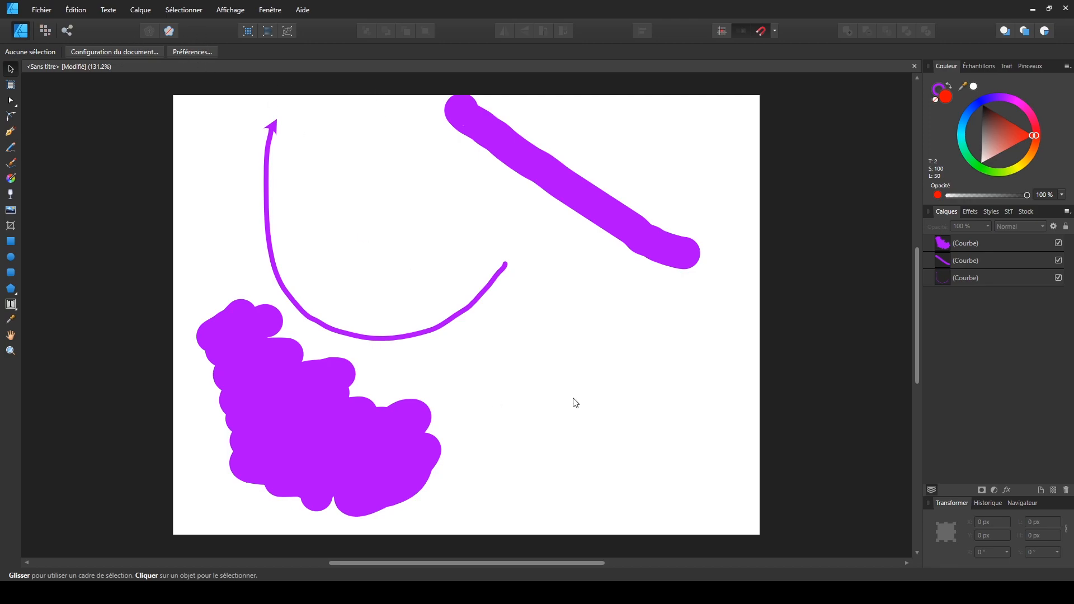
# Step: Select all three brush strokes and delete them from the page
pyautogui.click(300, 318)
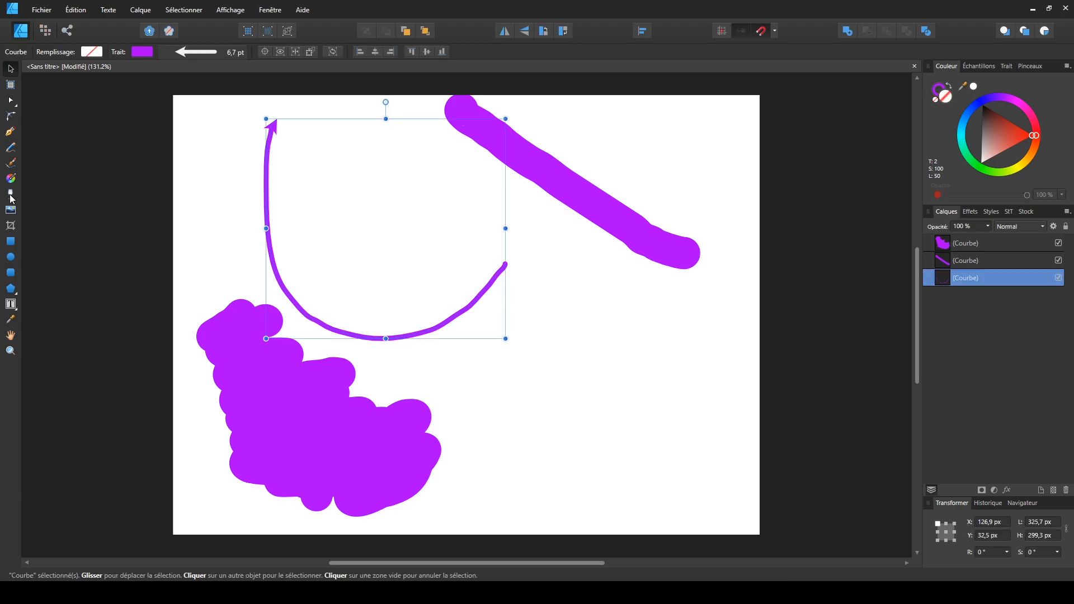
pyautogui.moveTo(171, 94); pyautogui.dragTo(857, 526)
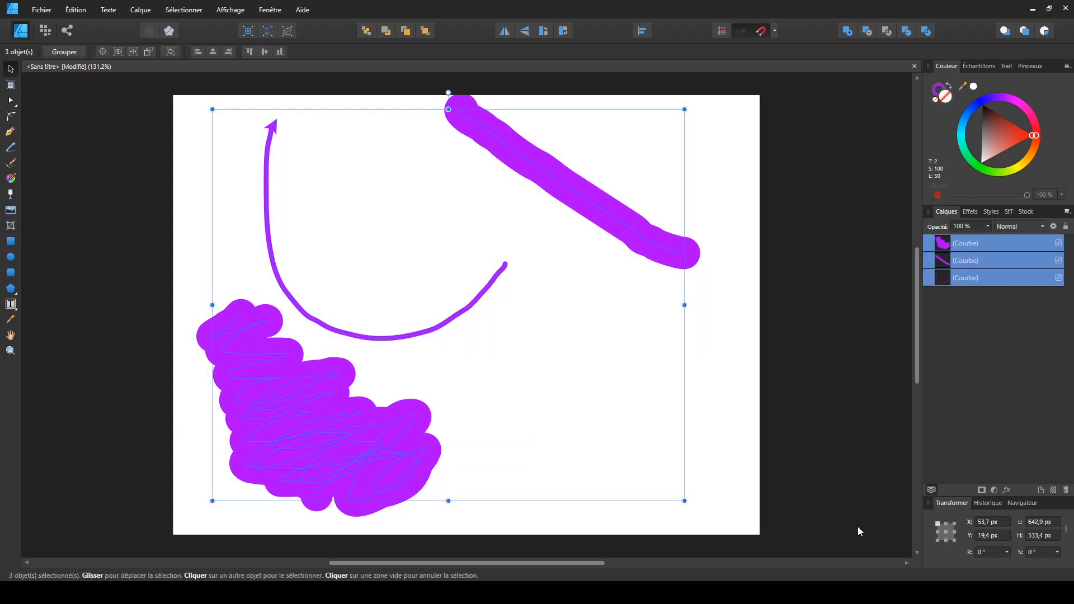
pyautogui.press('Delete')
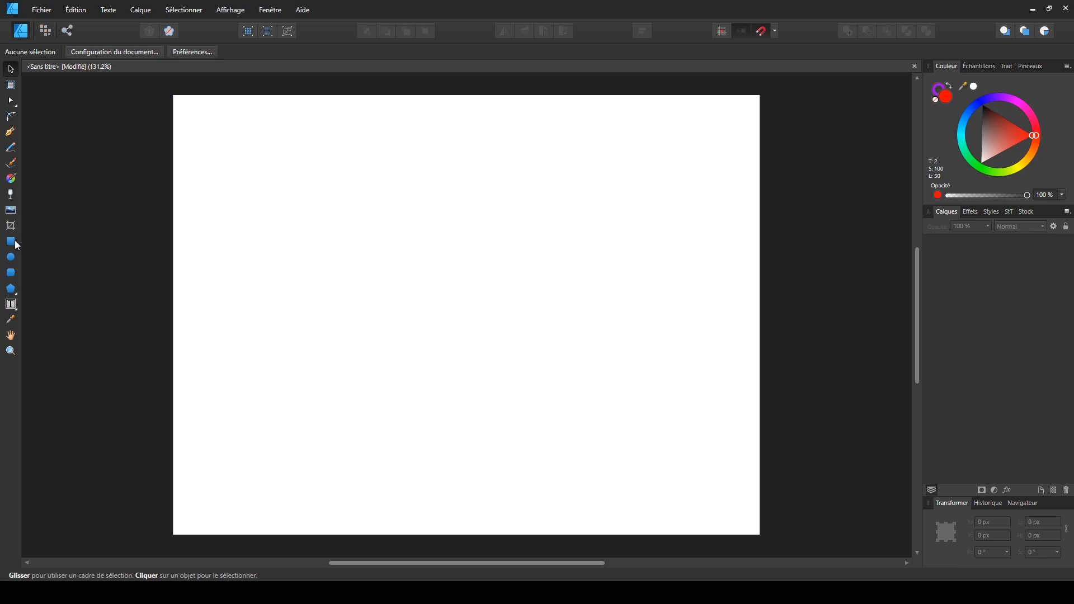
# Step: Draw a red rectangle about 304 × 275 px with the purple outline and apply a linear transparency fading out toward its right side
pyautogui.click(10, 241)
pyautogui.moveTo(365, 189); pyautogui.dragTo(587, 390)
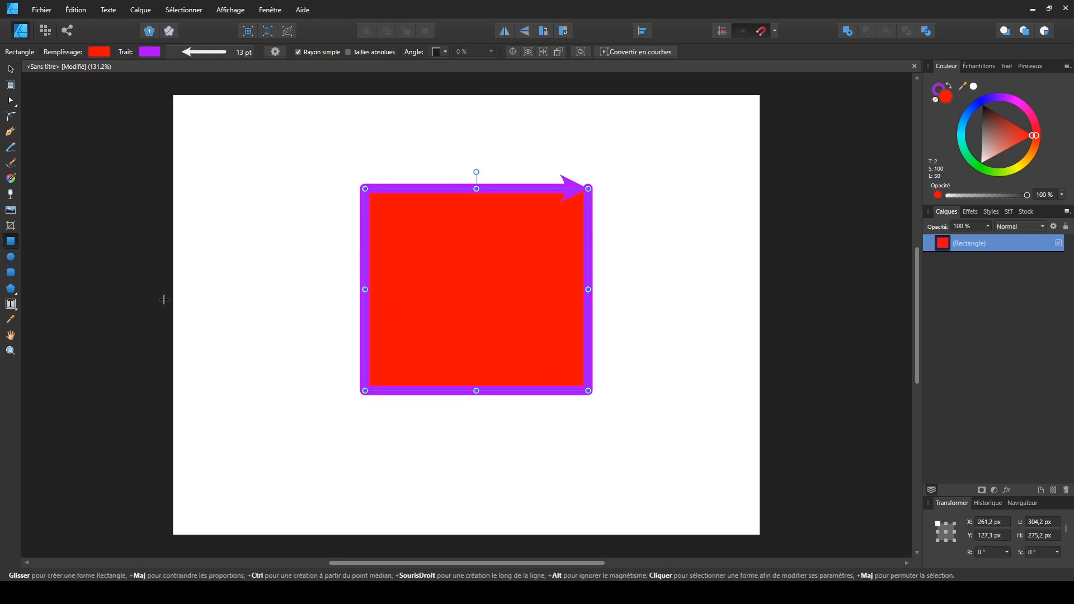
pyautogui.click(13, 195)
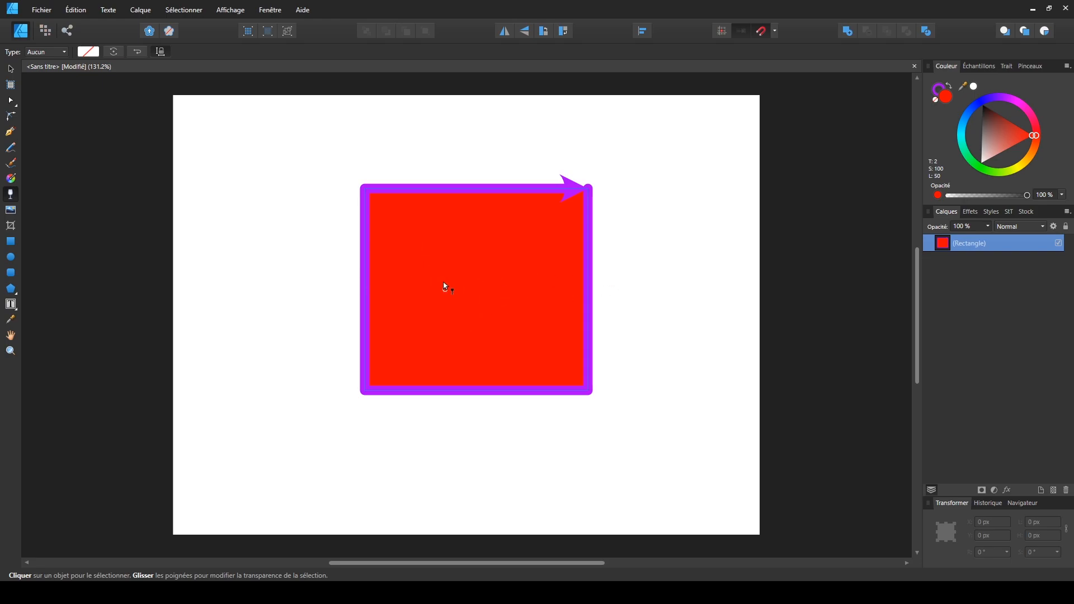
pyautogui.moveTo(399, 281); pyautogui.dragTo(503, 289)
pyautogui.moveTo(515, 290); pyautogui.dragTo(515, 289)
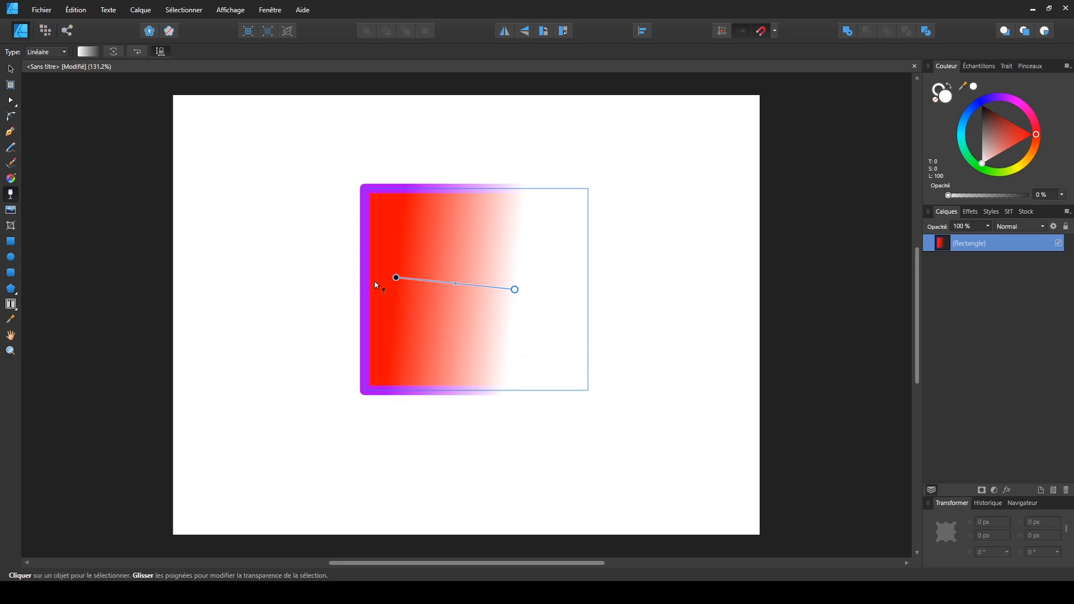
pyautogui.click(395, 278)
# Step: Change the rectangle's transparency to Elliptique, turn off the aspect ratio lock, and reshape the ellipse to be flatter and longer
pyautogui.click(53, 53)
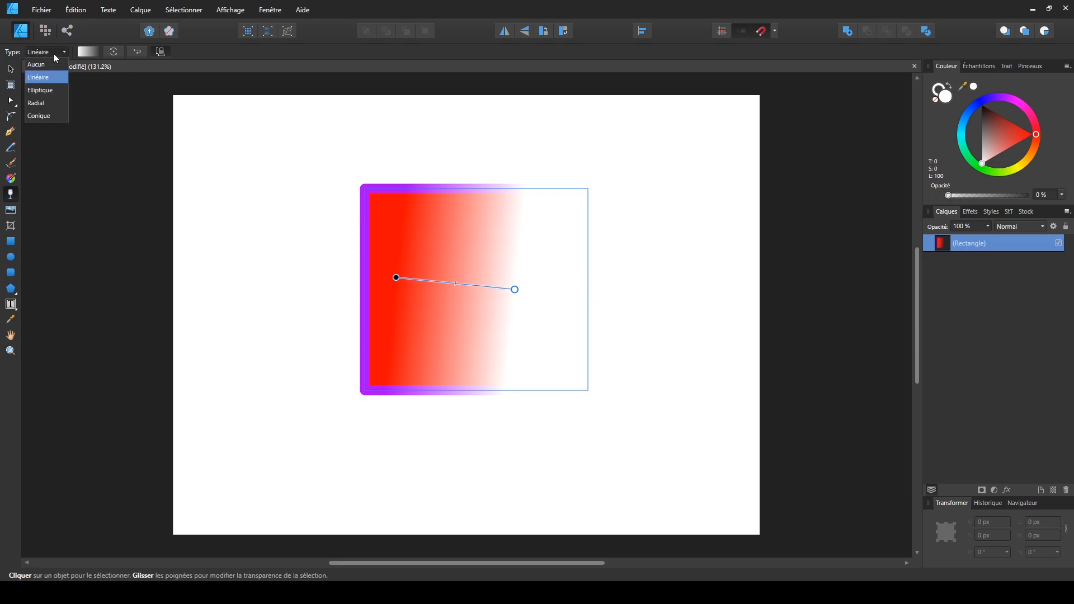
pyautogui.click(48, 90)
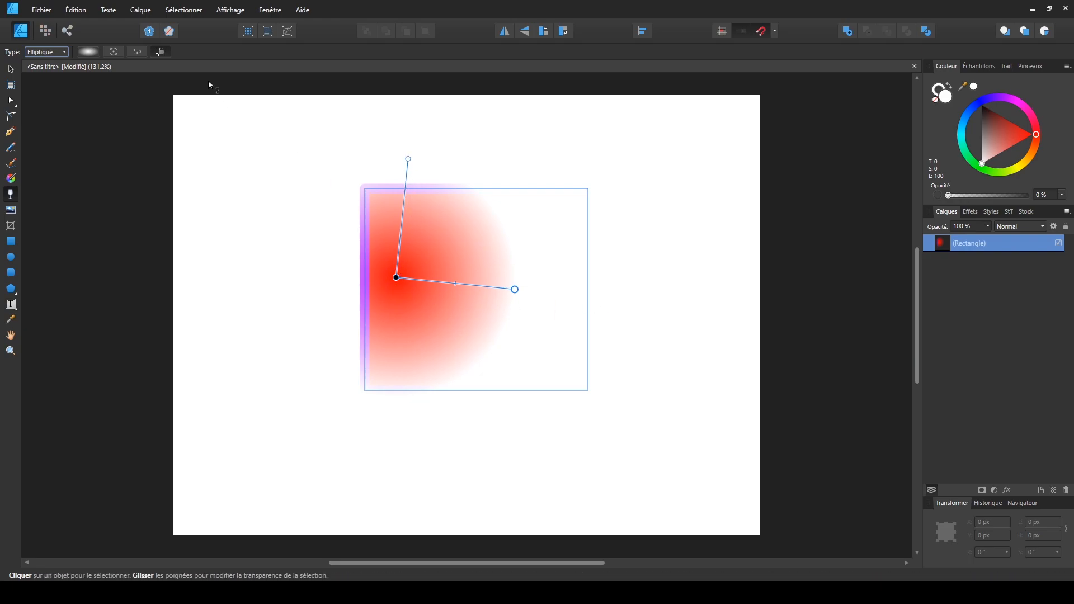
pyautogui.click(162, 53)
pyautogui.moveTo(408, 161); pyautogui.dragTo(404, 234)
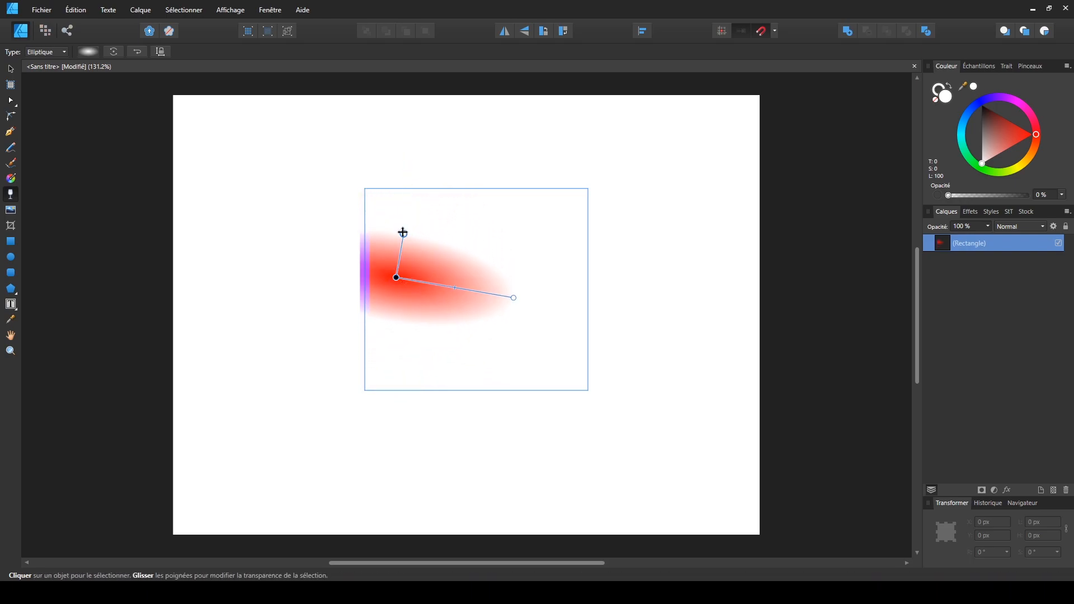
pyautogui.moveTo(513, 298); pyautogui.dragTo(595, 315)
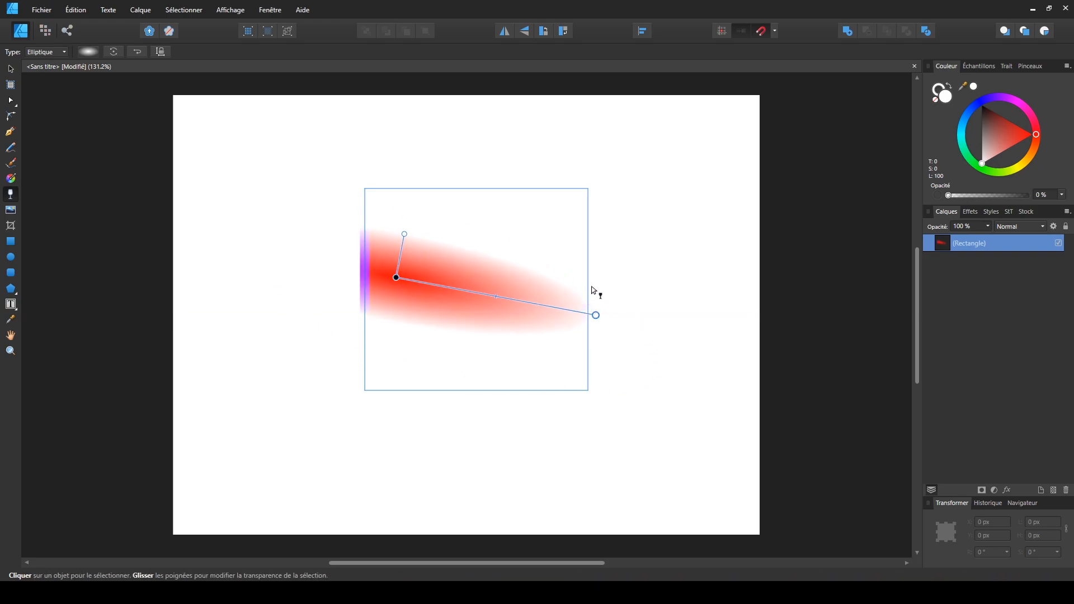
# Step: Change the transparency type to Radial, fading from the rectangle's upper-left corner toward its lower right
pyautogui.click(45, 54)
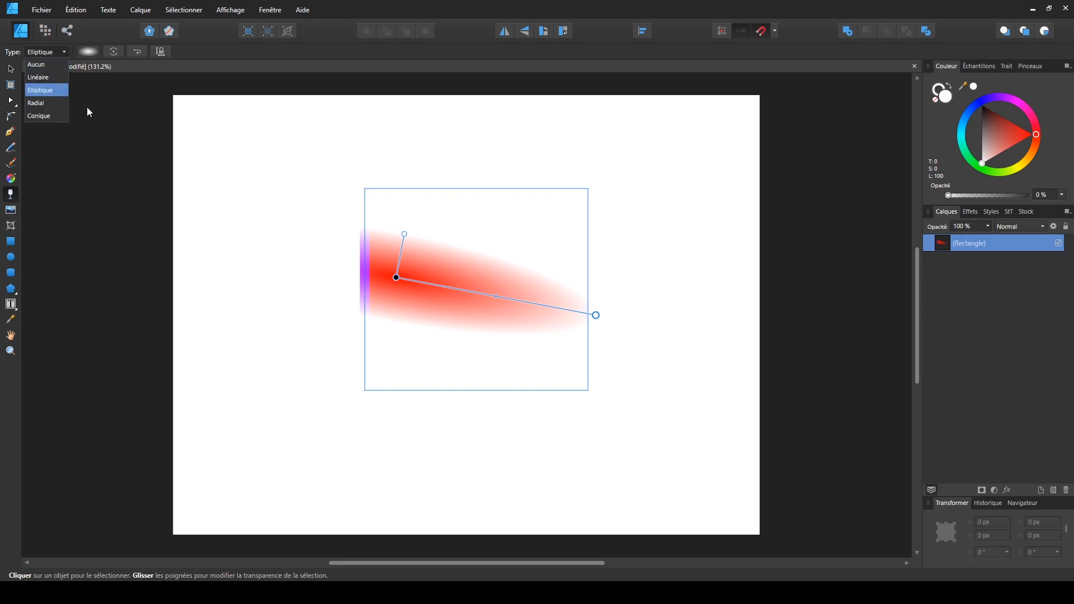
pyautogui.click(40, 103)
pyautogui.moveTo(375, 228); pyautogui.dragTo(476, 284)
pyautogui.moveTo(376, 200); pyautogui.dragTo(550, 326)
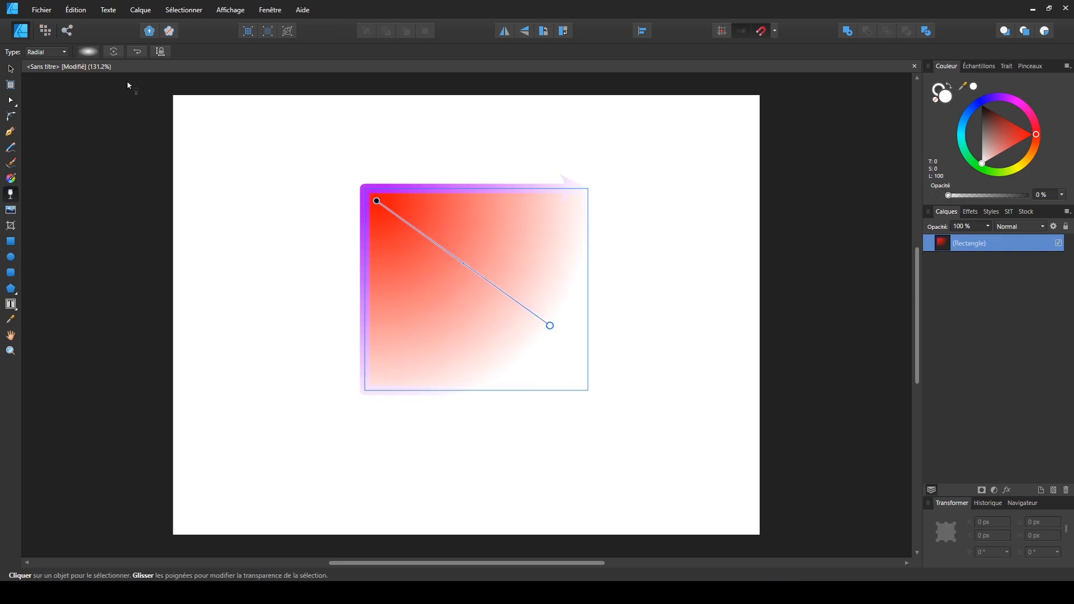
# Step: Change the transparency type to Conique, centred slightly left of the rectangle's middle with its axis pointing horizontally right
pyautogui.click(54, 52)
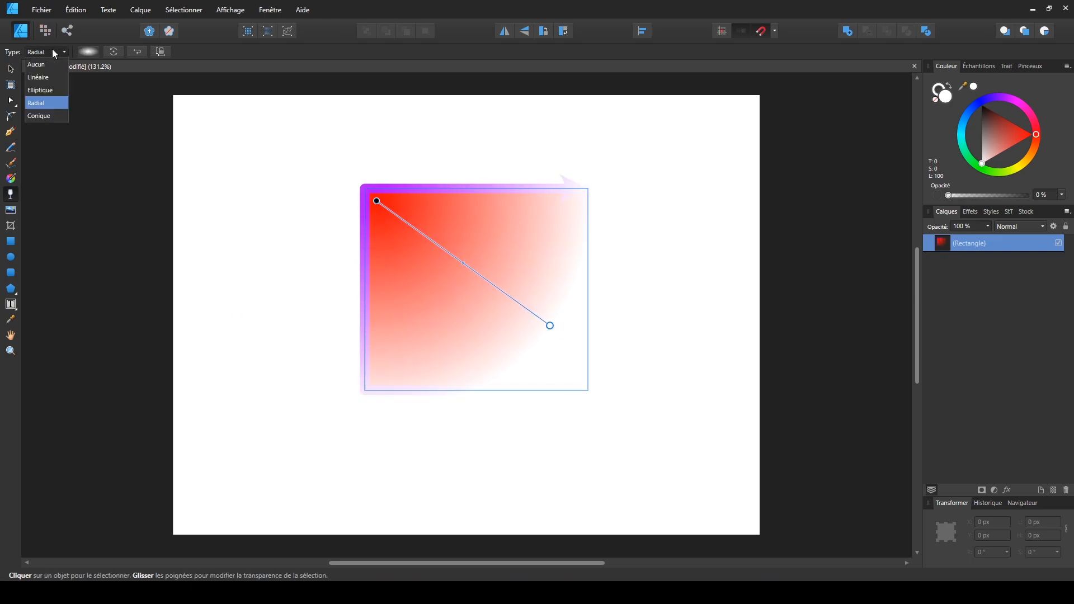
pyautogui.click(39, 116)
pyautogui.moveTo(448, 290); pyautogui.dragTo(563, 290)
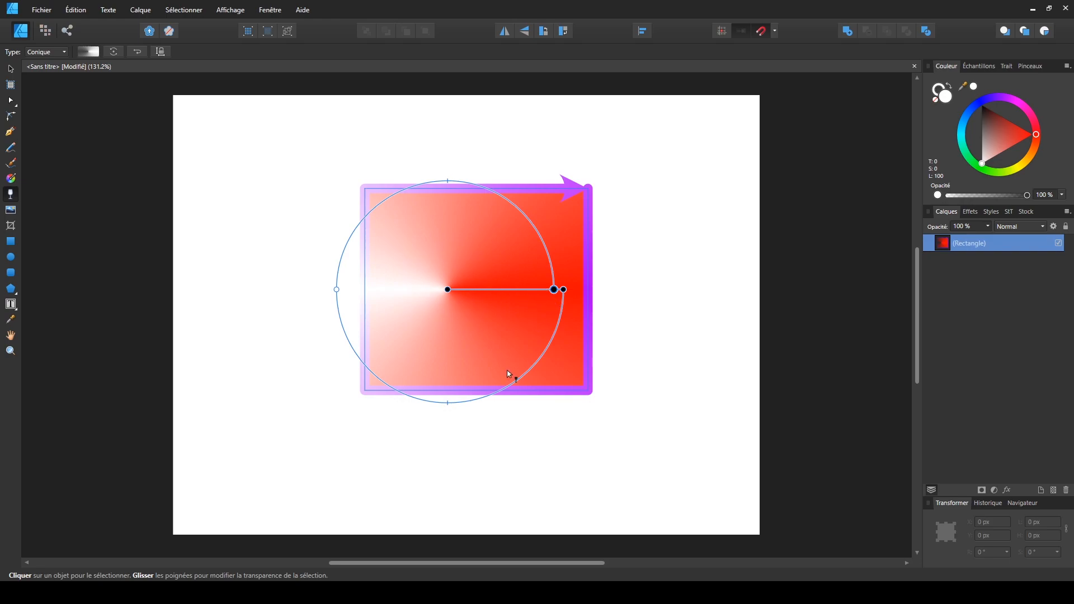
# Step: Move the rectangle slightly left on the page and reactivate the Transparency tool on it
pyautogui.click(10, 68)
pyautogui.click(173, 192)
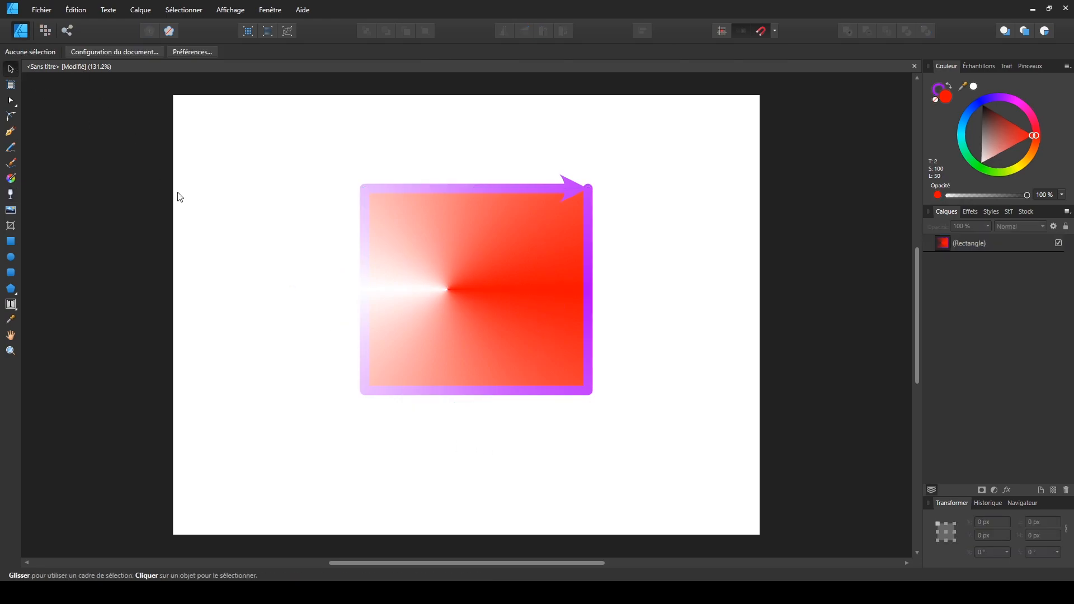
pyautogui.click(454, 289)
pyautogui.moveTo(435, 309); pyautogui.dragTo(400, 310)
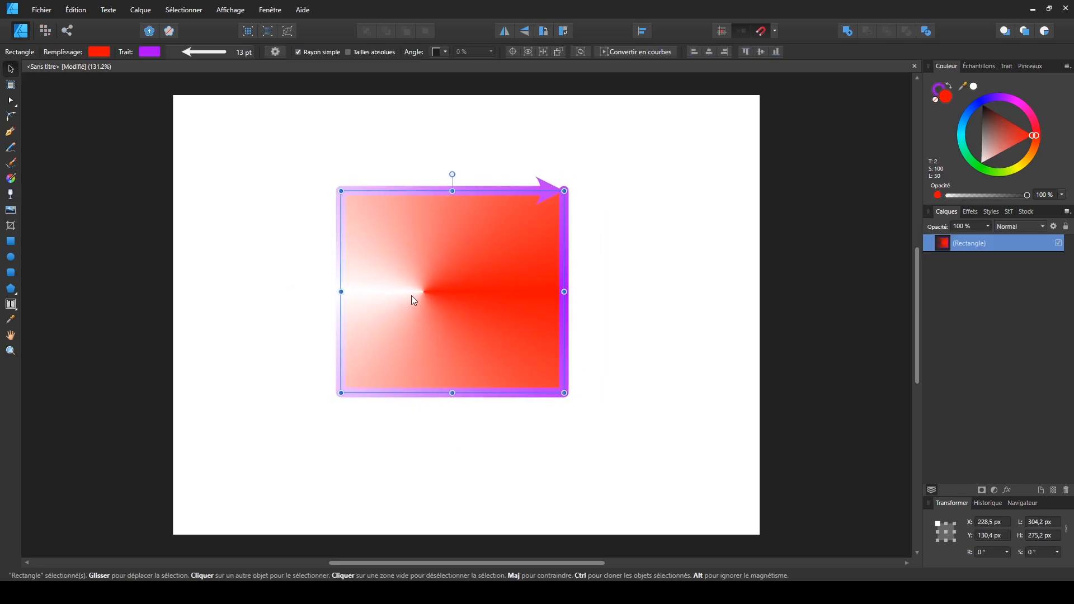
pyautogui.click(10, 194)
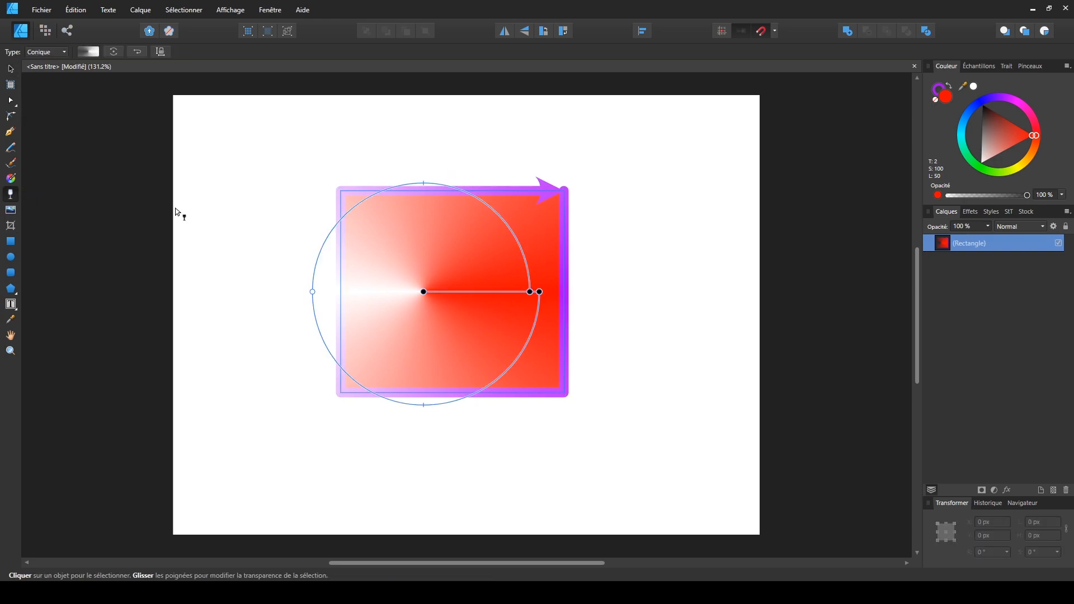